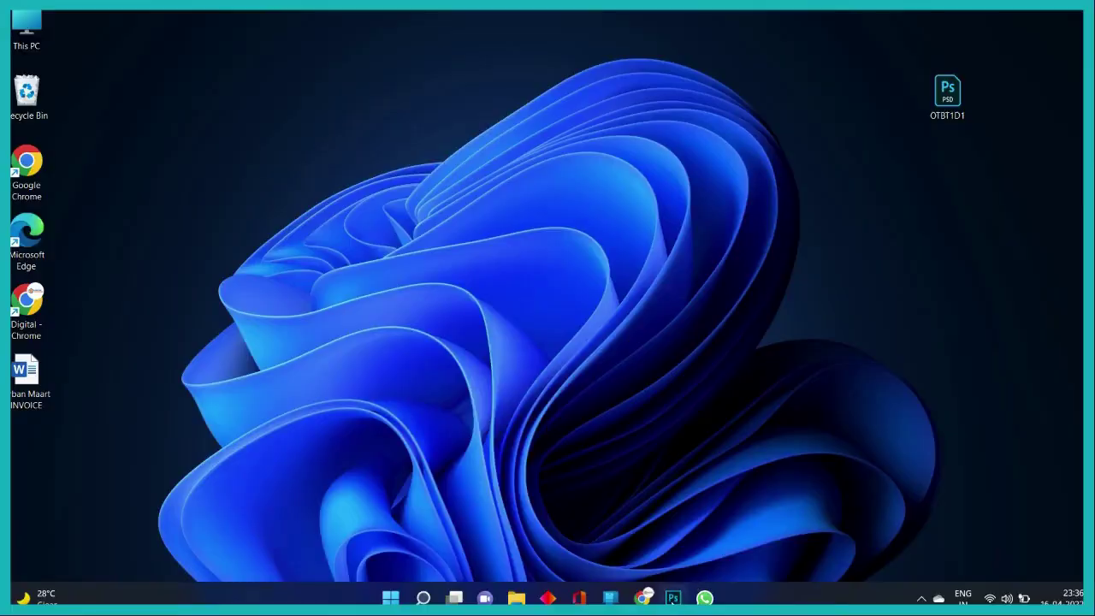
Step: Launch Photoshop and open the OTBT1D1.psd business card from the Desktop
click(672, 597)
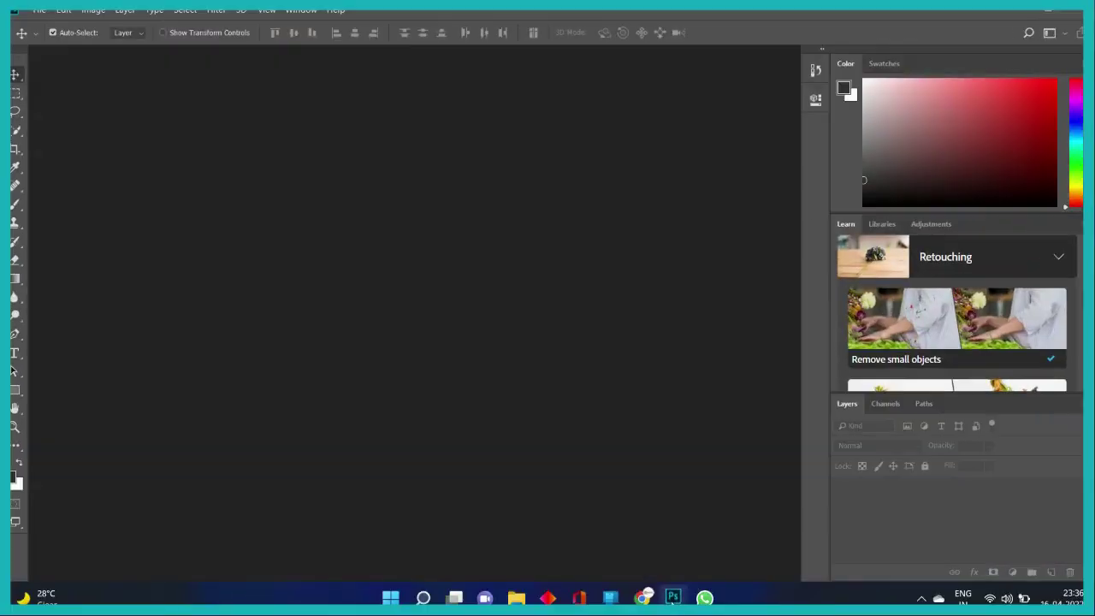
click(40, 11)
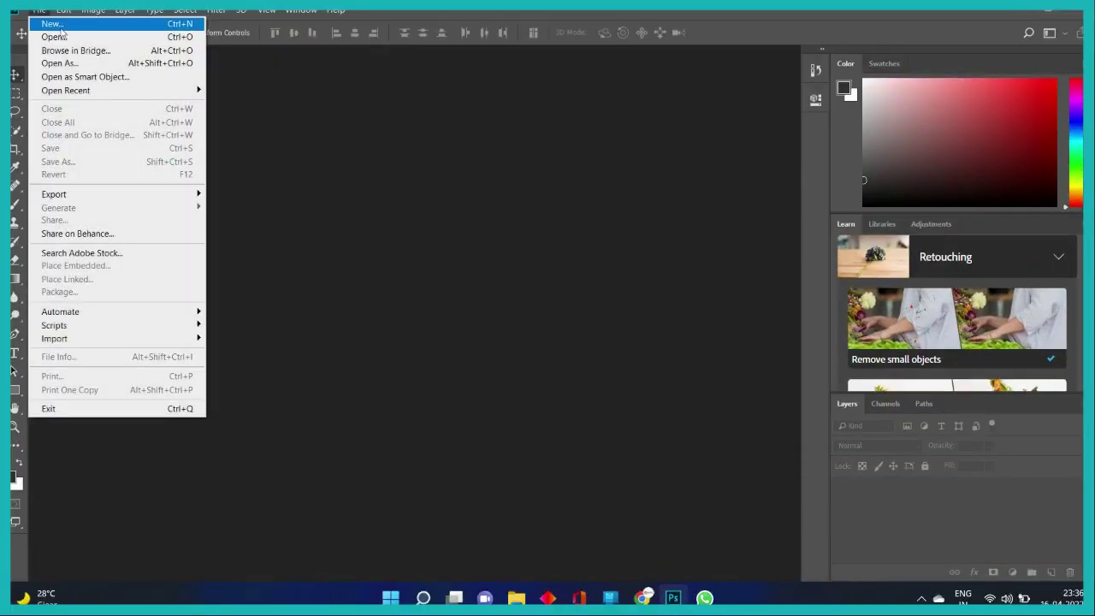
click(65, 37)
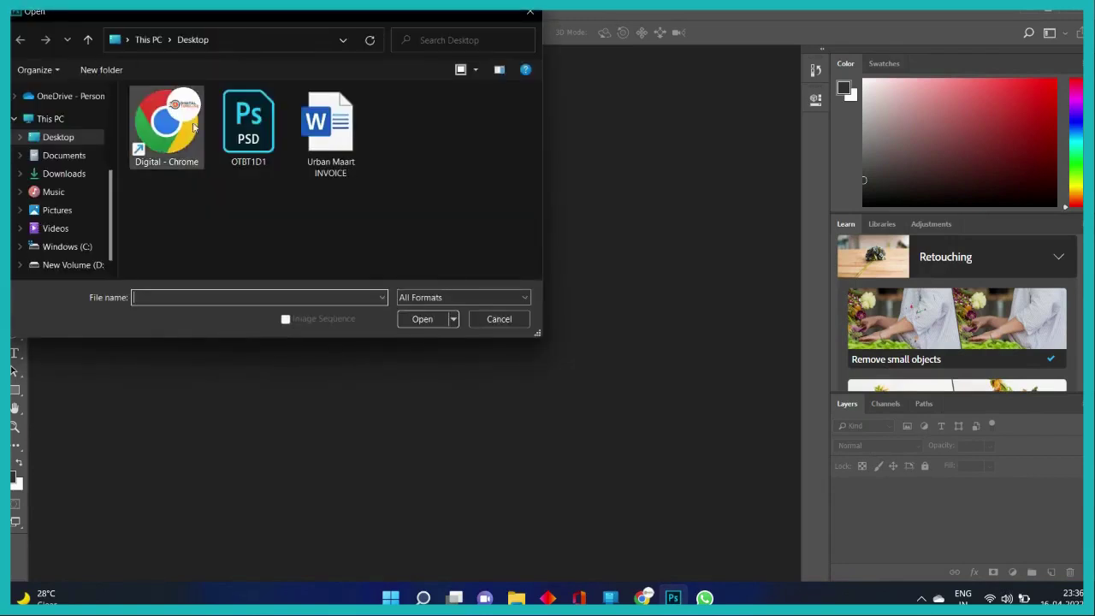
click(236, 150)
click(431, 320)
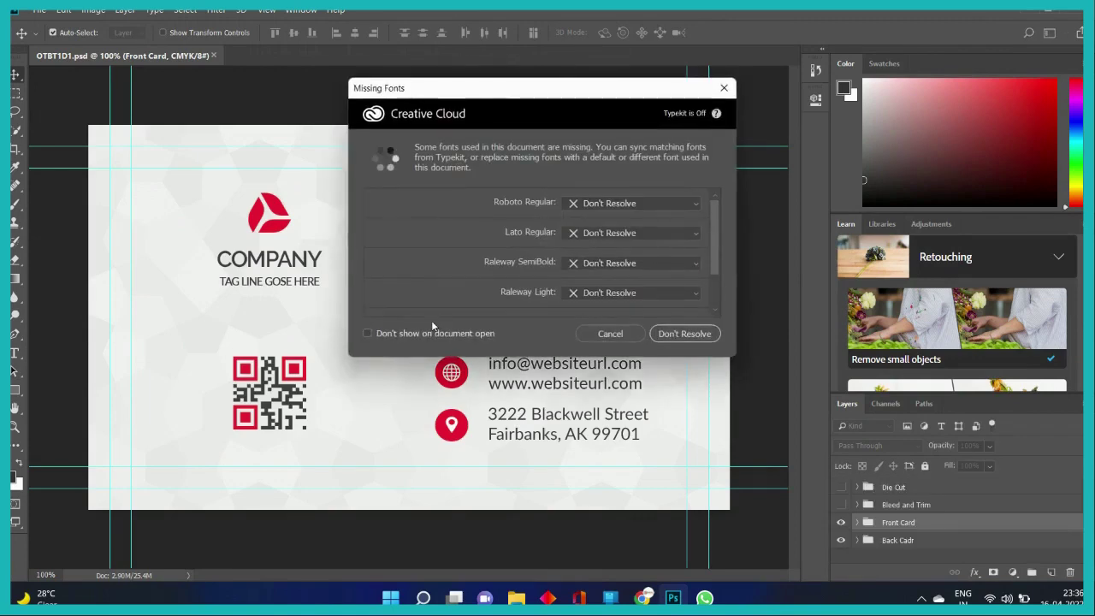
Step: Dismiss the Missing Fonts dialog unresolved and expand the Front Card and Logo groups
click(685, 334)
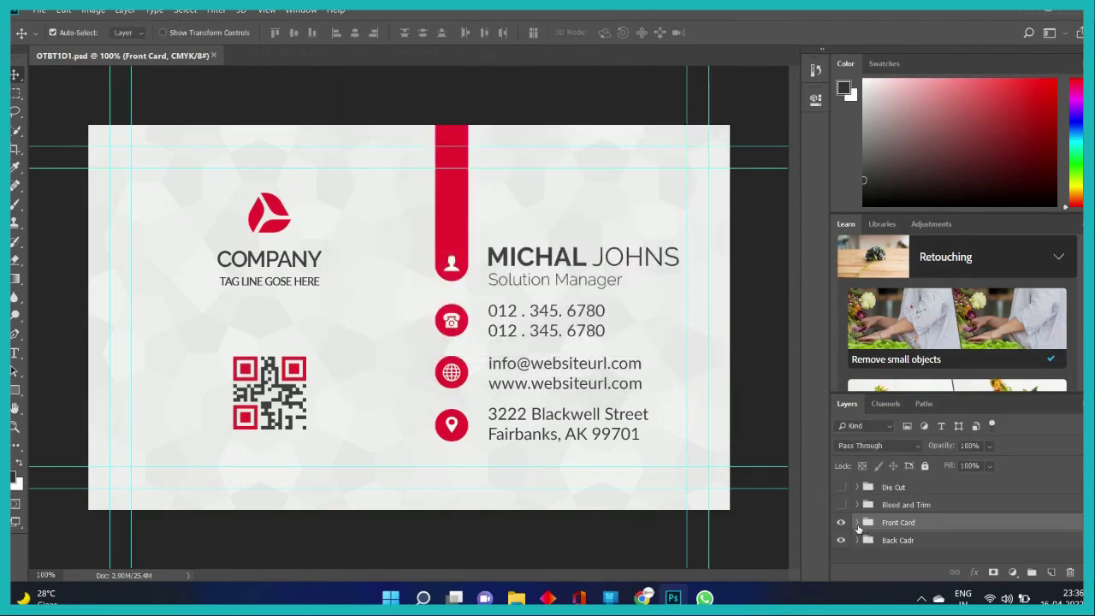
click(857, 523)
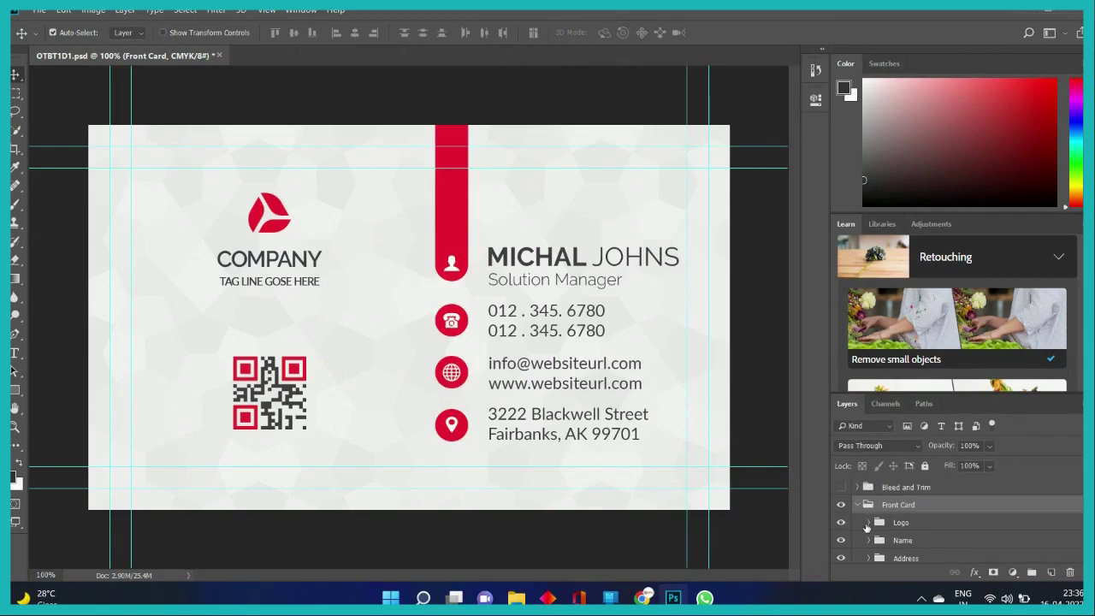
click(867, 524)
click(867, 524)
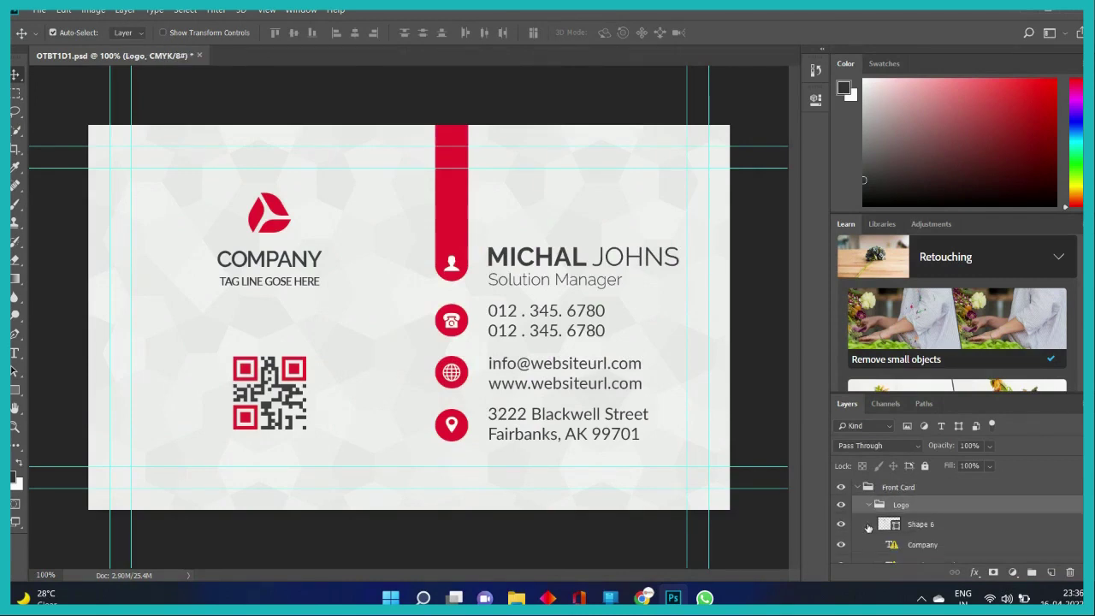
scroll(868, 526, down, 1)
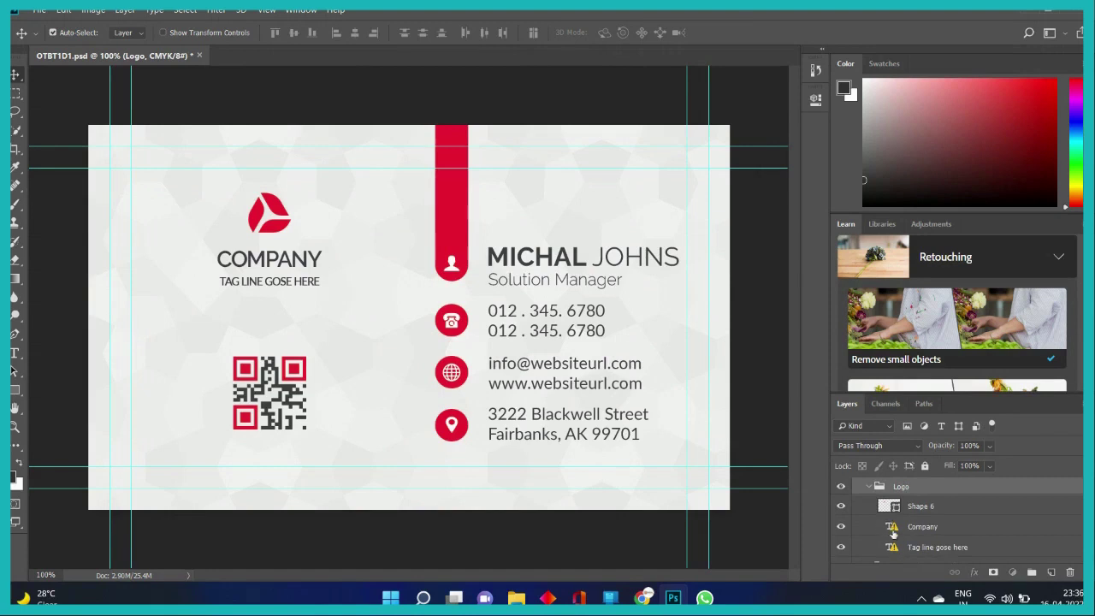
Step: Change the front card's COMPANY text to DIGITAL TIMELINE
double_click(890, 526)
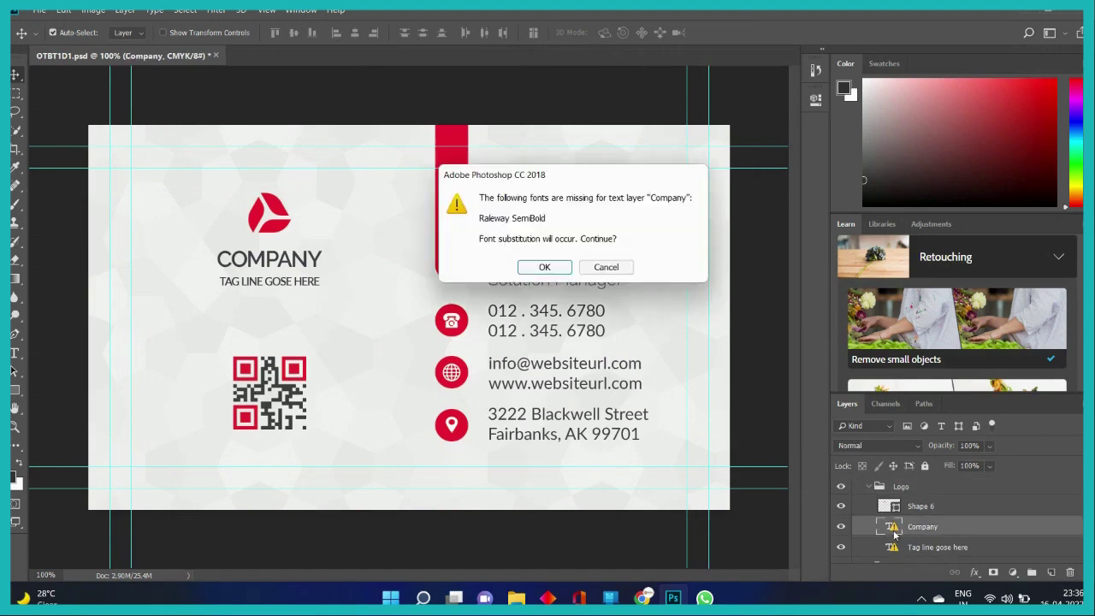
click(537, 267)
text(D)
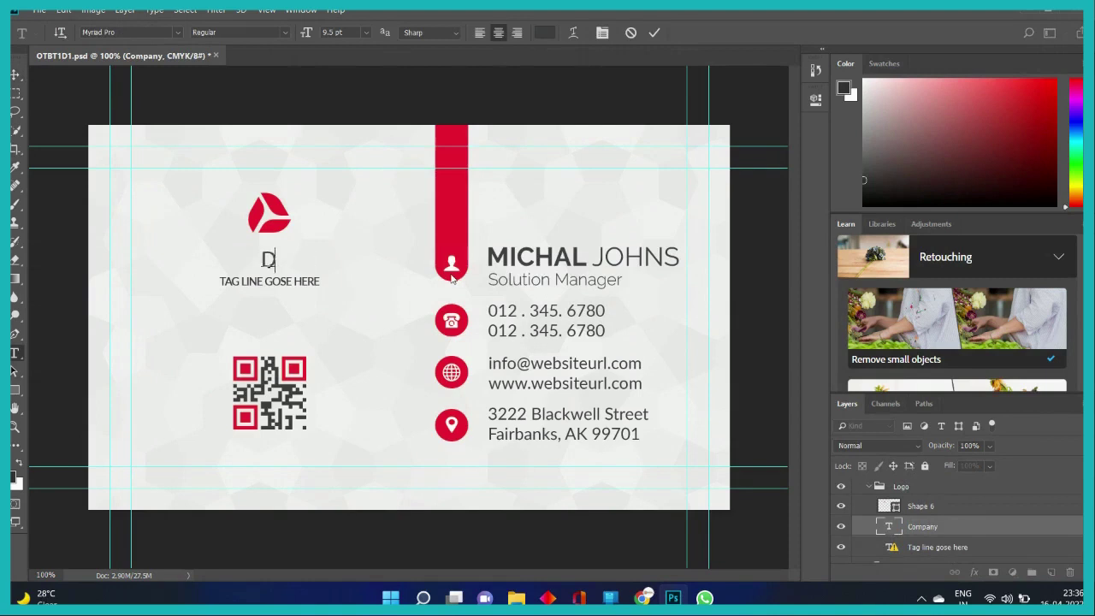
text(IGITAL)
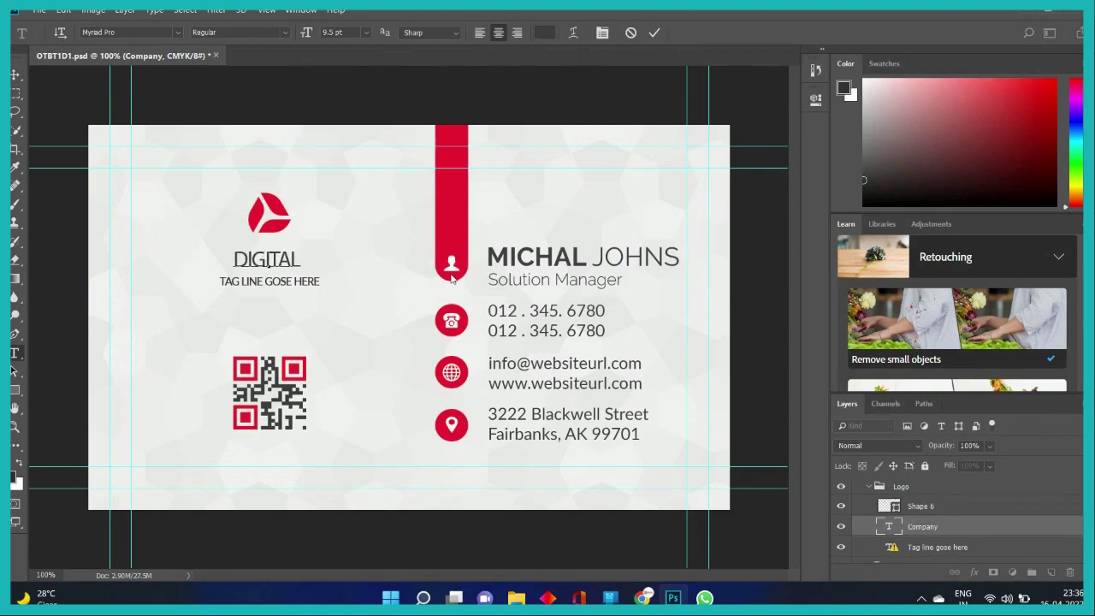
text( TIMELI)
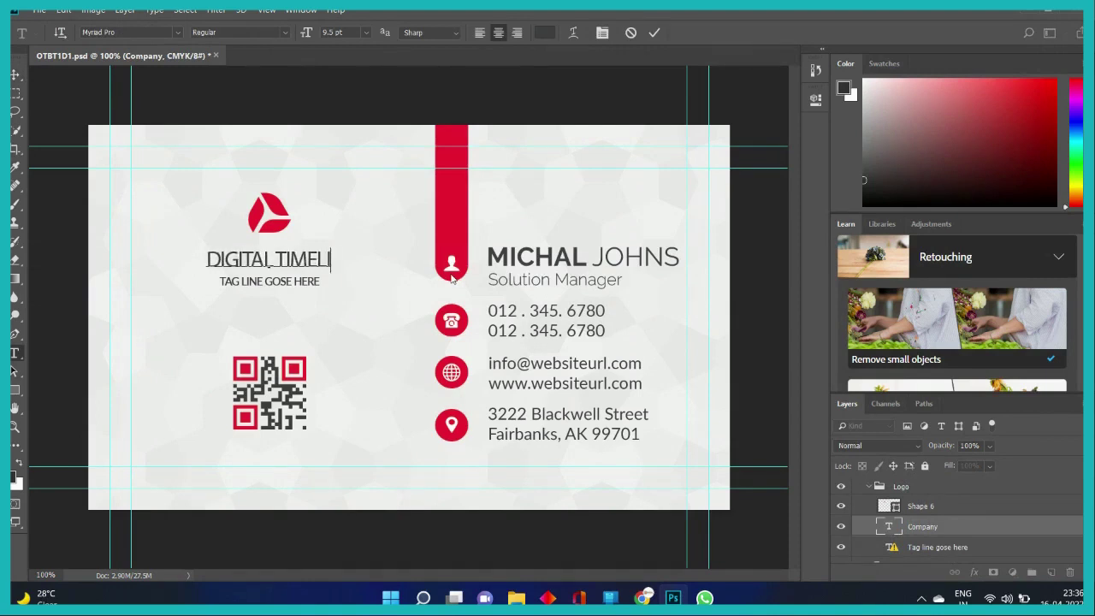
text(NE)
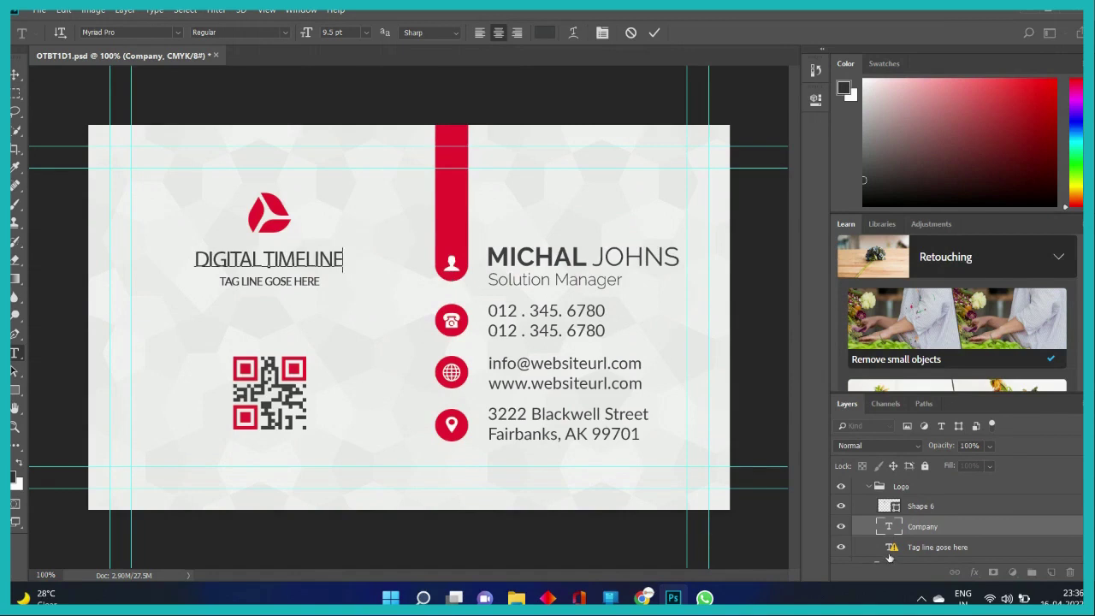
Step: Replace the tagline with YOUR DIGITAL MARKETING PARTNER and commit it
click(889, 547)
double_click(889, 548)
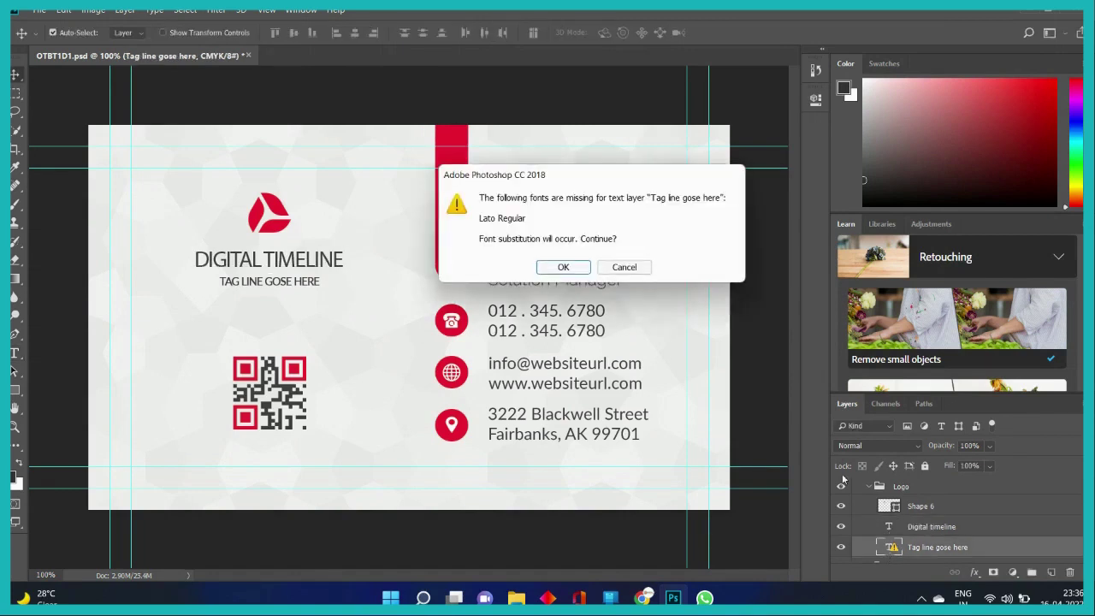
click(562, 266)
text(y)
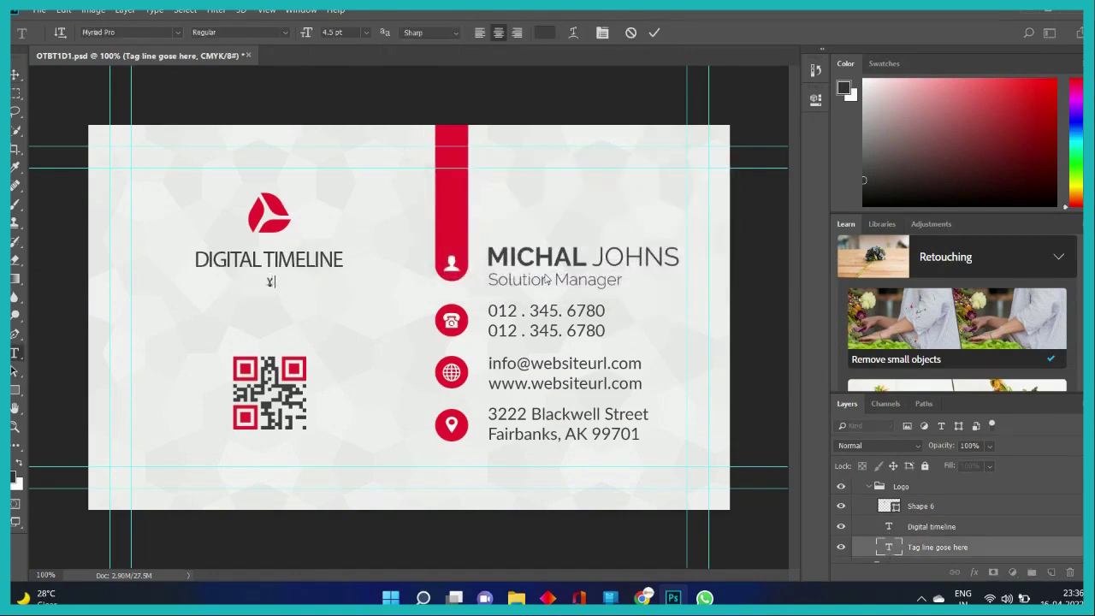
text(our d)
text(igital ma)
text(rketING)
text( PAR)
text(TNER)
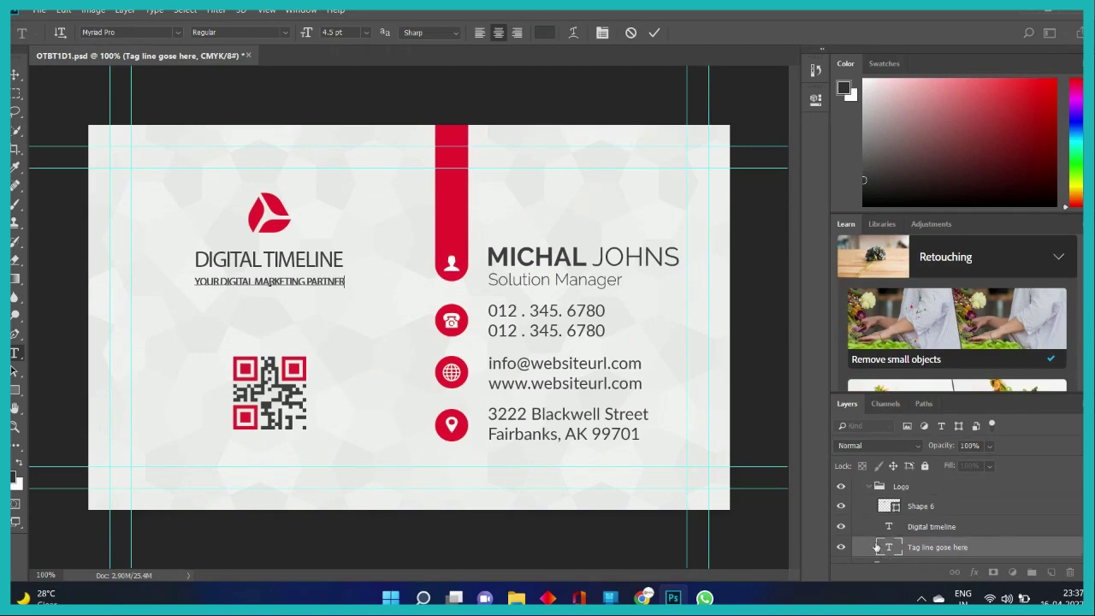
scroll(876, 546, up, 1)
key(ctrl+Return)
Step: Replace the cardholder name in the Name group with the new owner's full name
key(v)
click(869, 504)
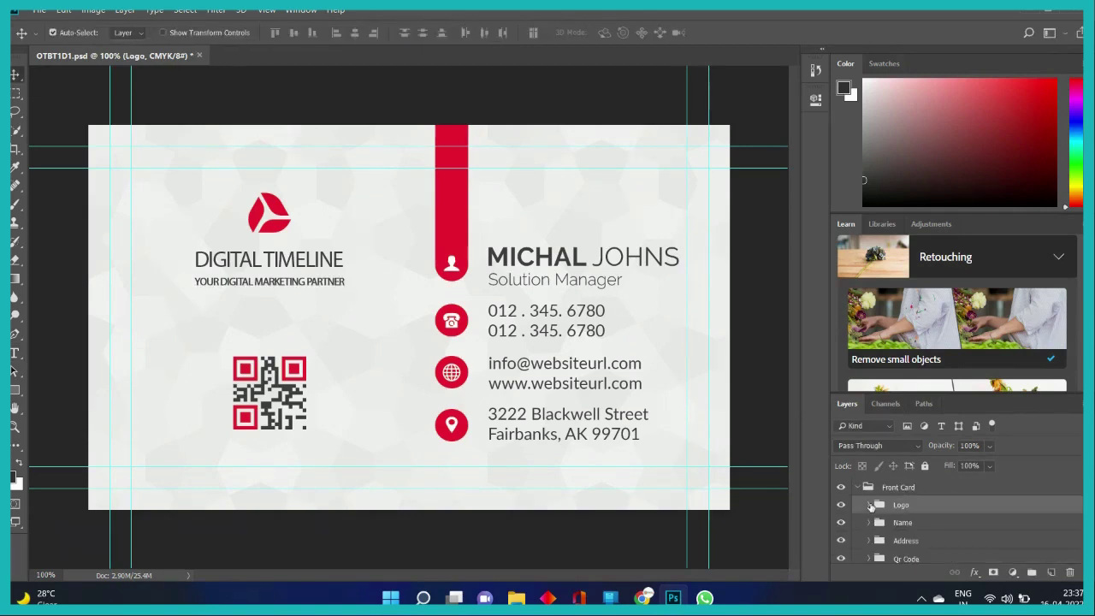
click(869, 523)
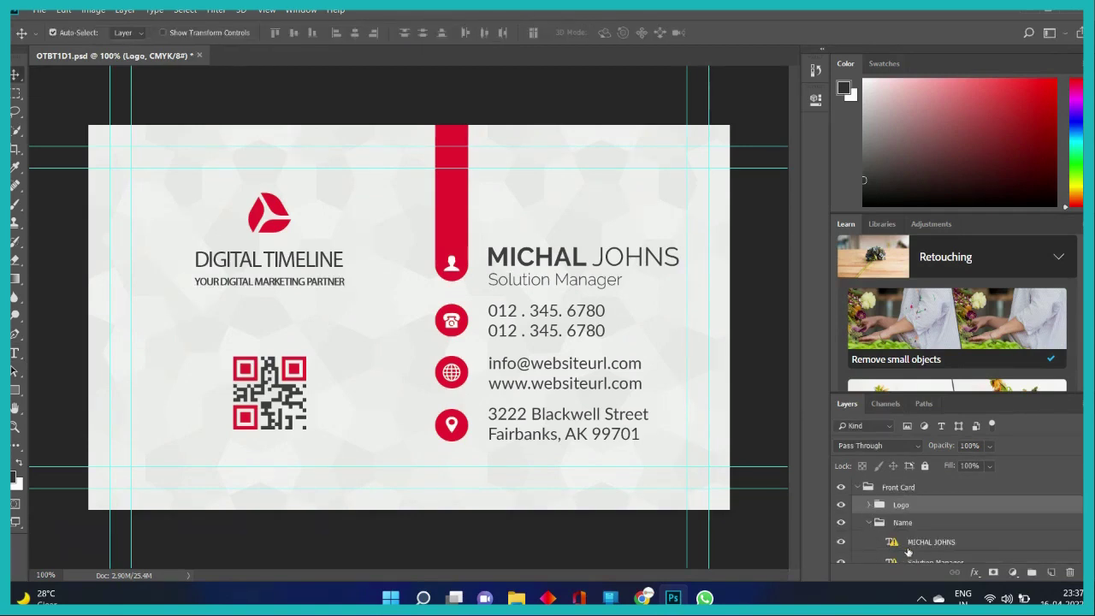
double_click(893, 541)
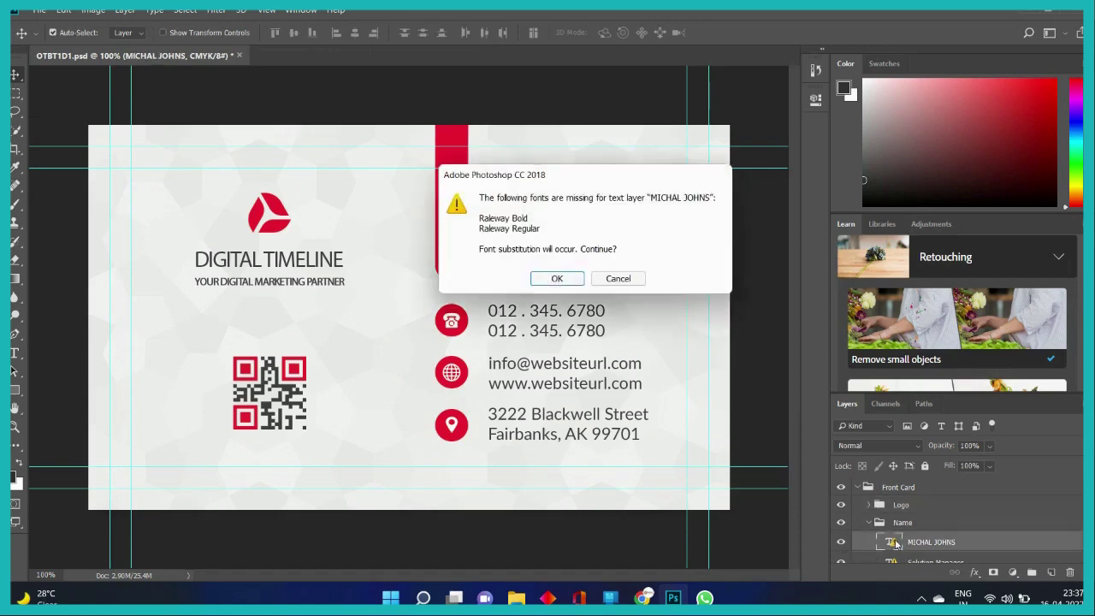
click(568, 276)
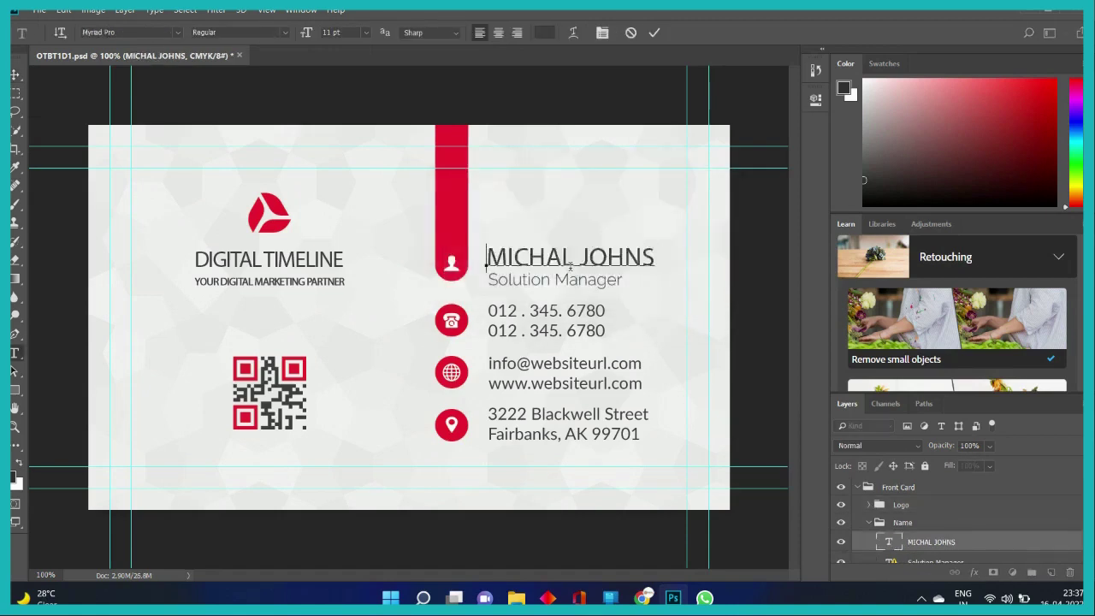
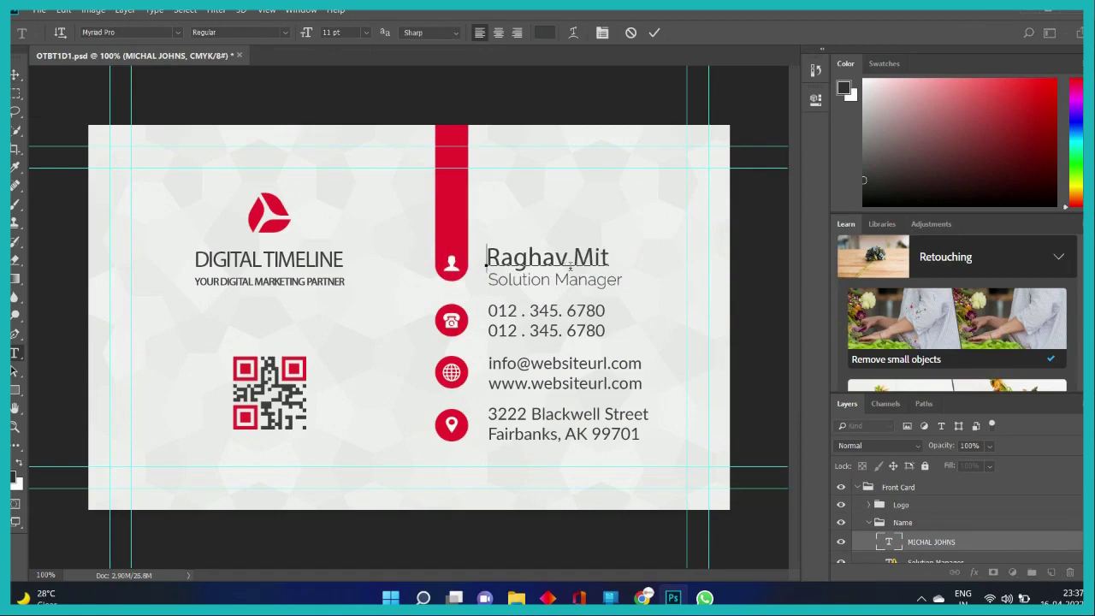
Step: Change the Solution Manager job title to Founder & CEO and commit the edits
scroll(944, 561, down, 1)
click(892, 545)
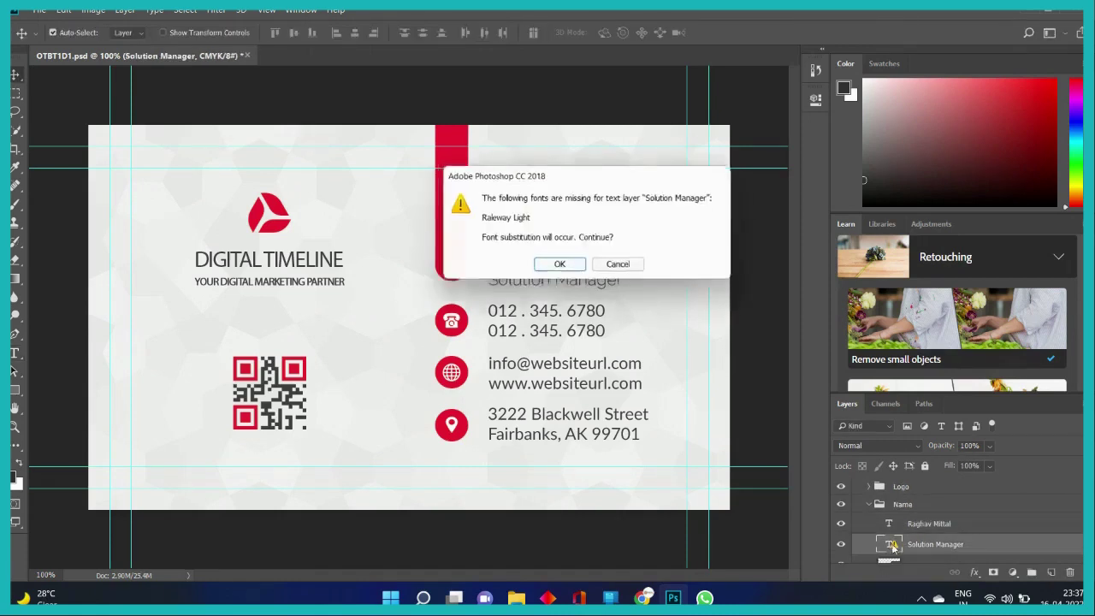
click(561, 268)
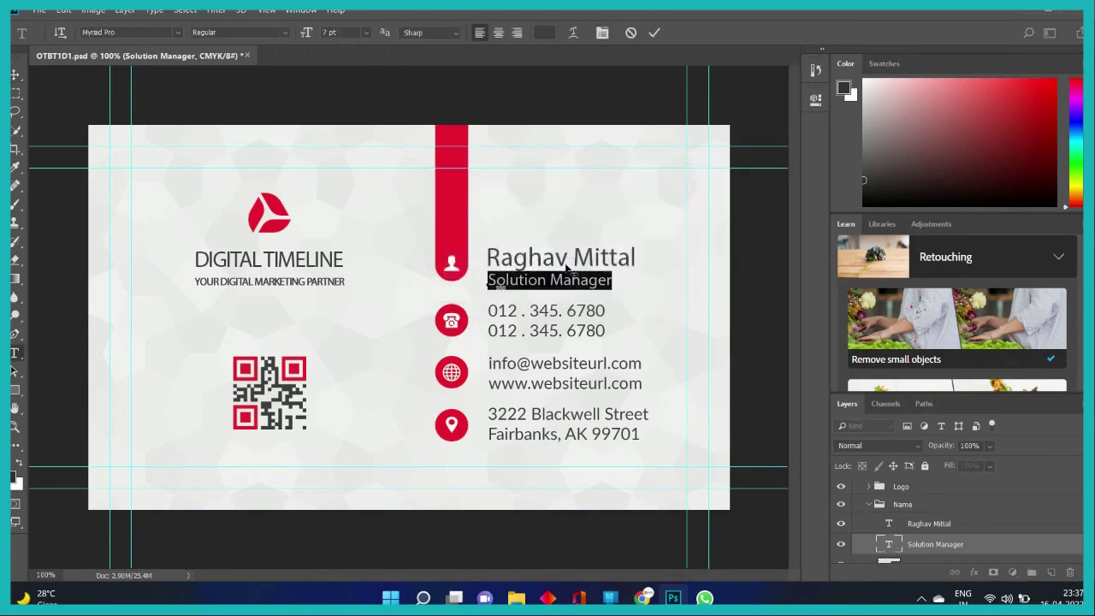
text(Fo)
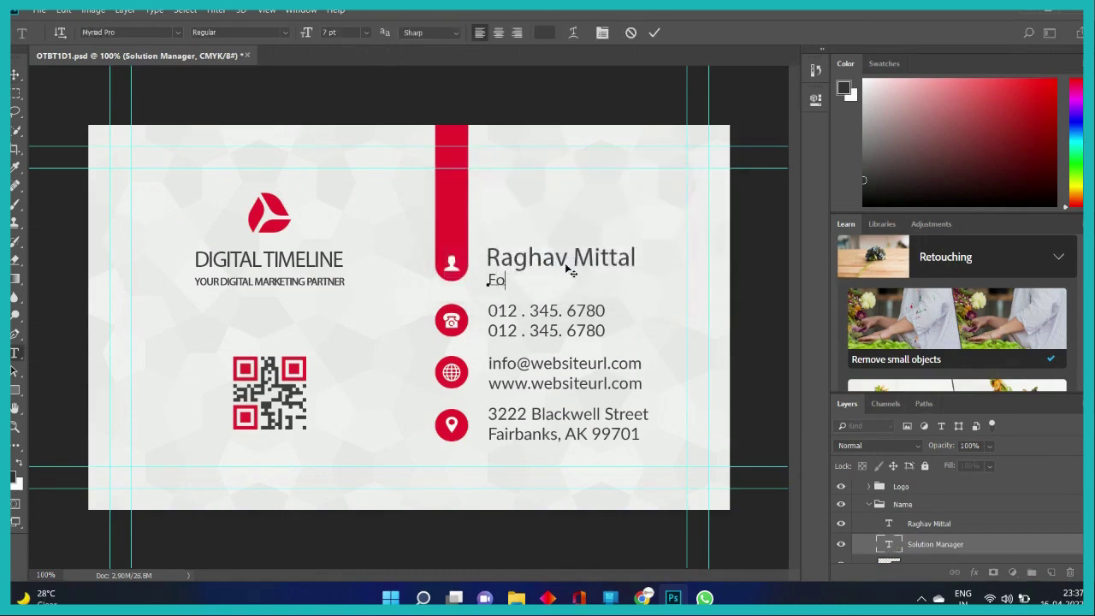
text(un)
text(de)
text( 7)
text(&)
text(C)
key(BackSpace)
key(BackSpace)
key(BackSpace)
text(EO)
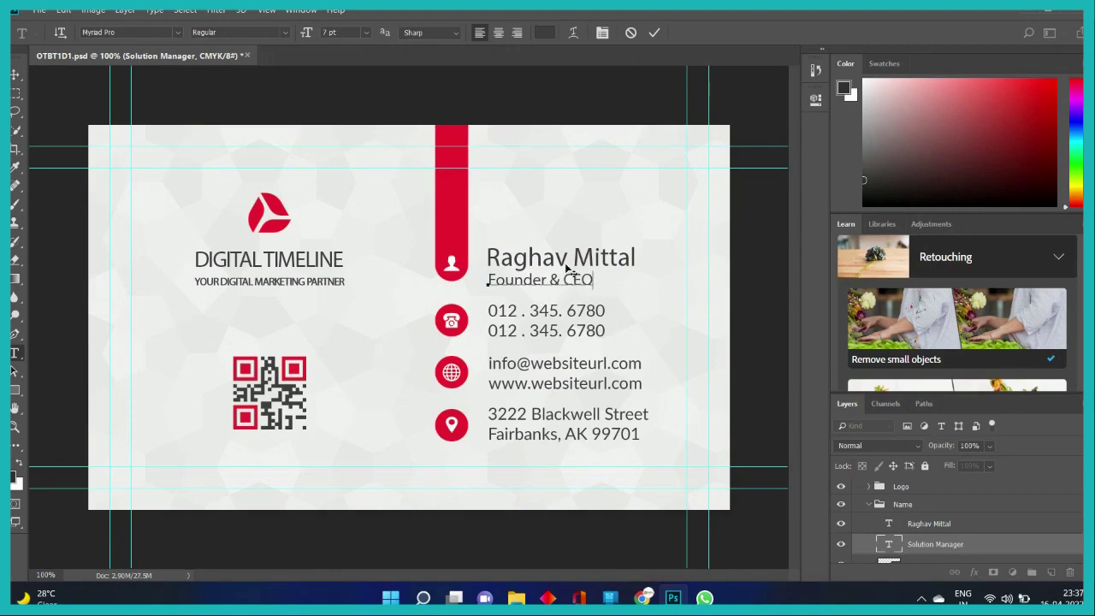
scroll(868, 535, down, 1)
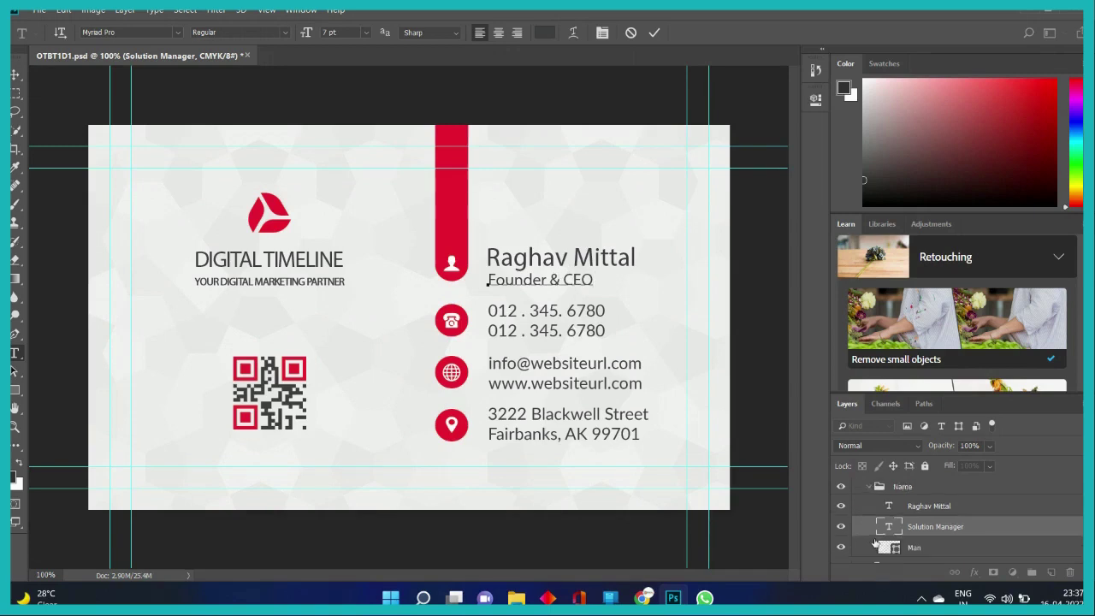
scroll(879, 540, down, 1)
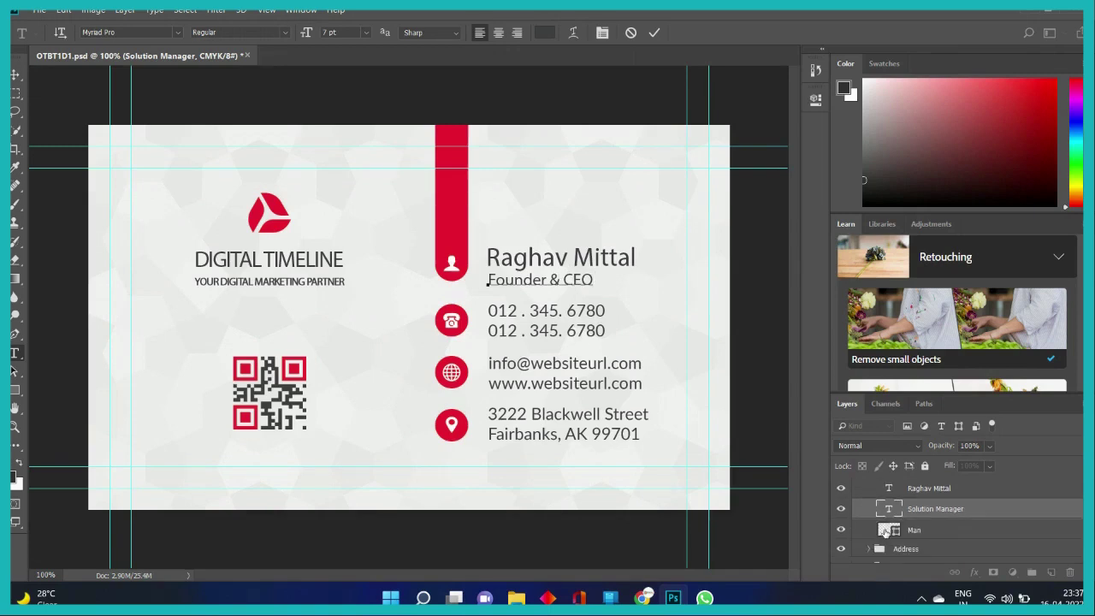
scroll(888, 532, up, 1)
scroll(881, 526, up, 1)
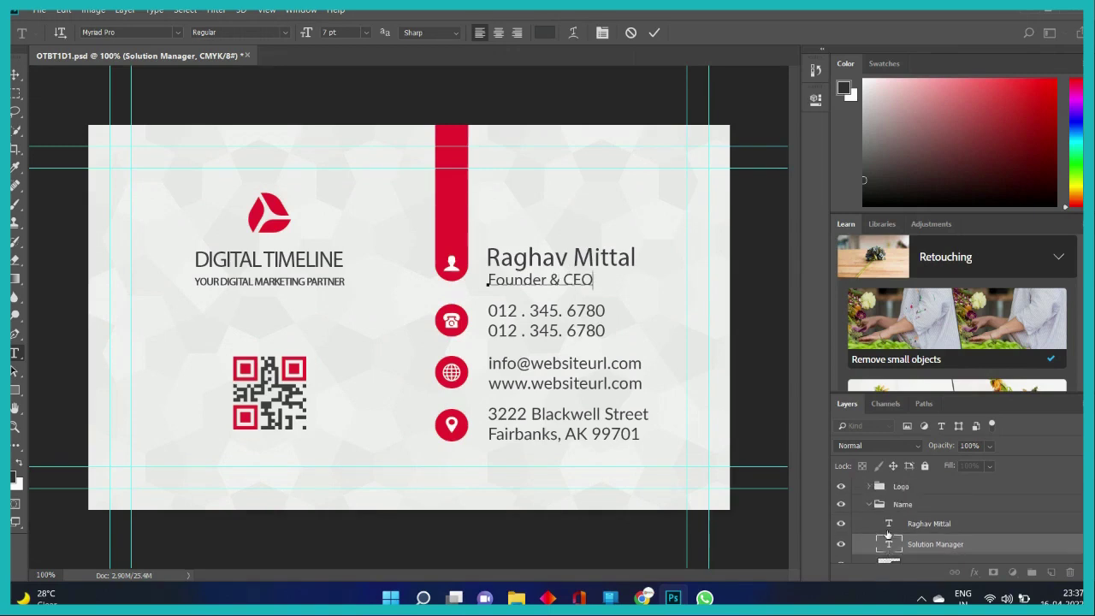
click(868, 505)
Step: Expand the Address group to reveal its text layers
key(v)
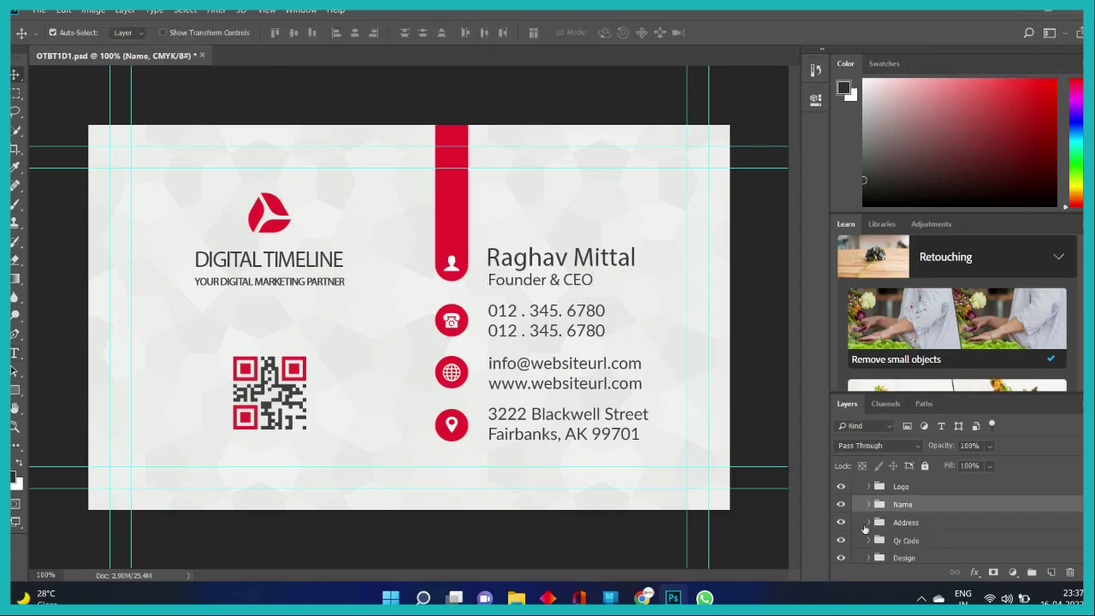
double_click(871, 525)
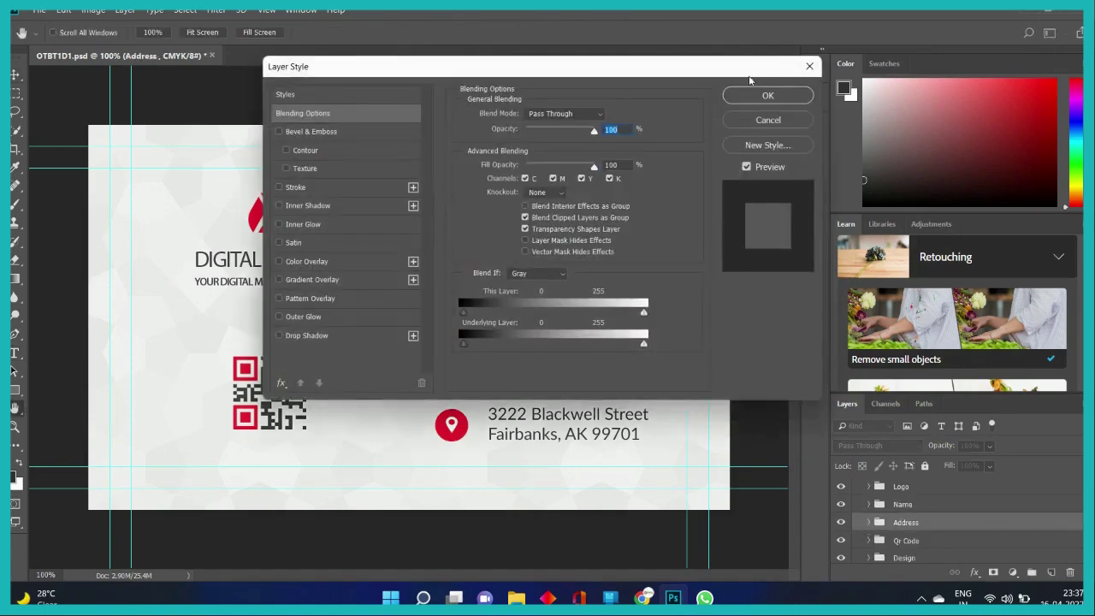
click(768, 96)
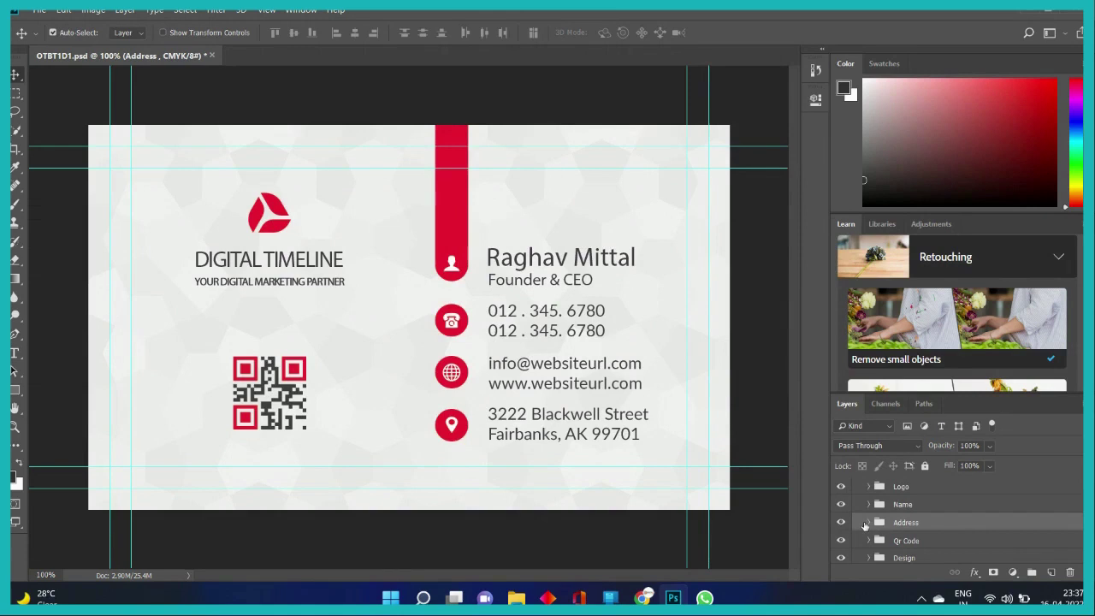
click(868, 524)
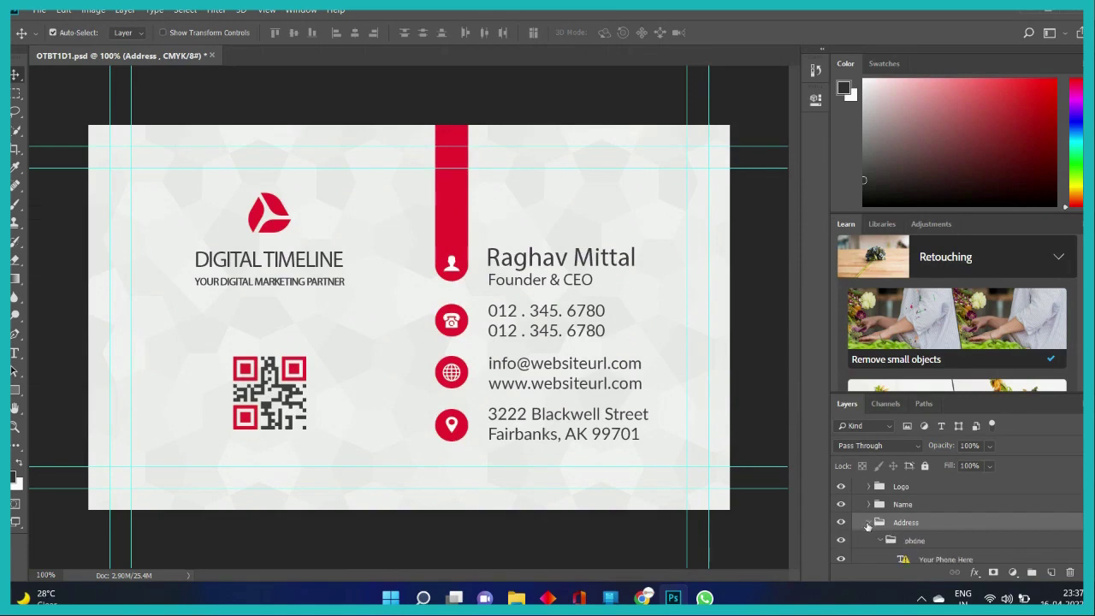
scroll(871, 526, down, 1)
Step: Replace Your Phone Here with two +91 mobile numbers on separate lines
double_click(904, 542)
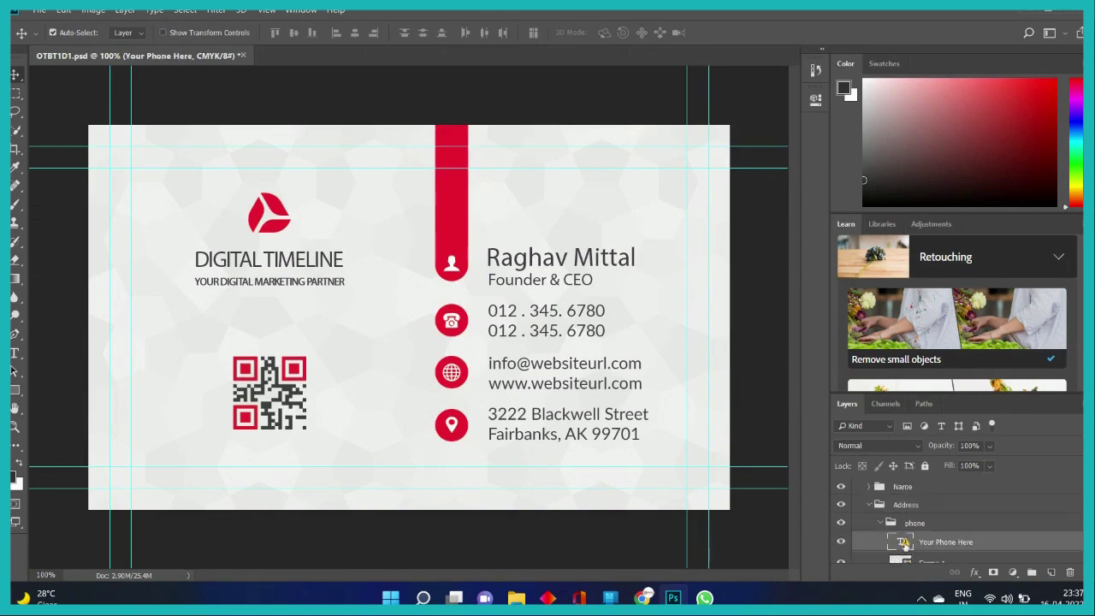
click(561, 268)
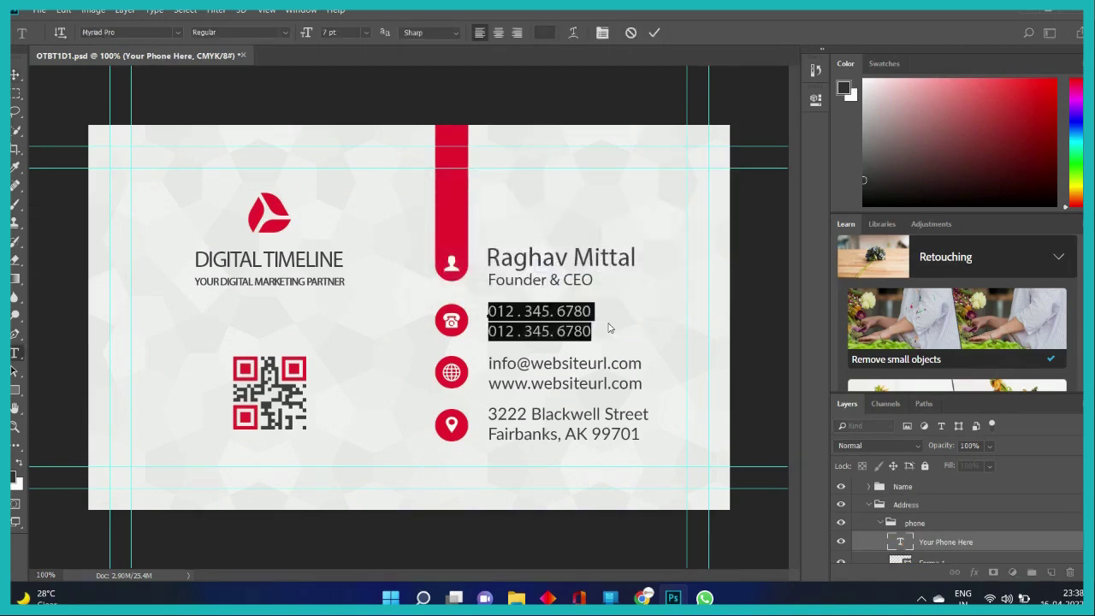
text(+91)
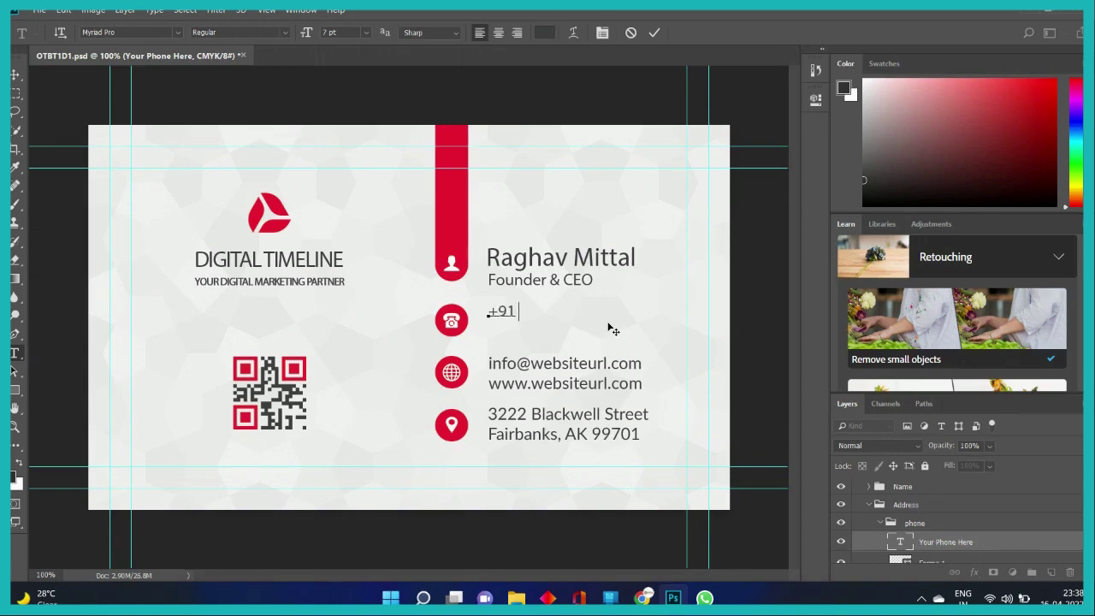
text(50)
text(5 )
text(9)
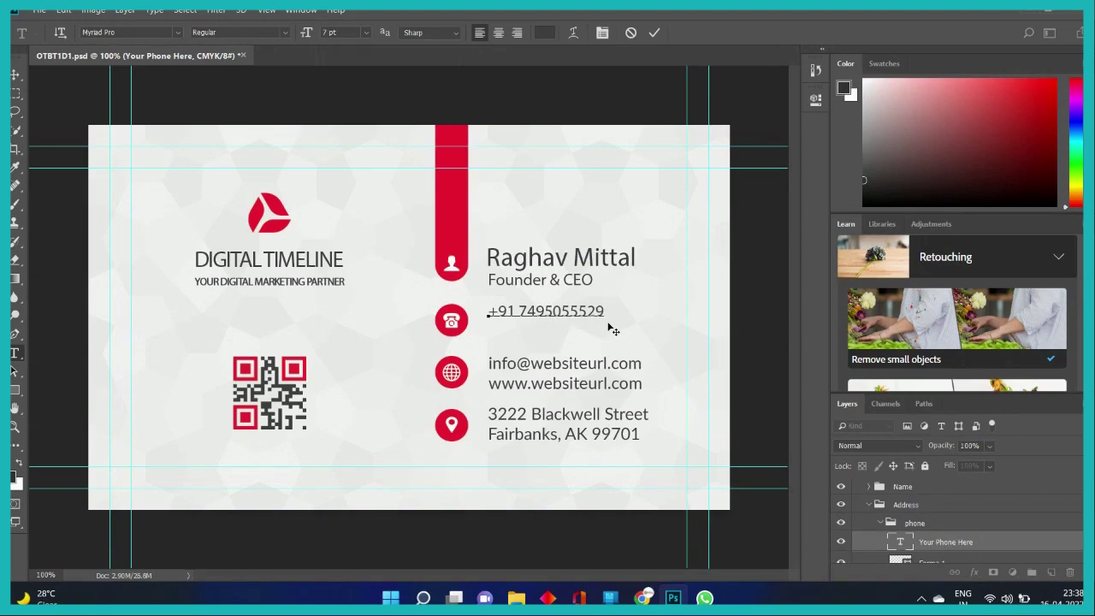
key(Return)
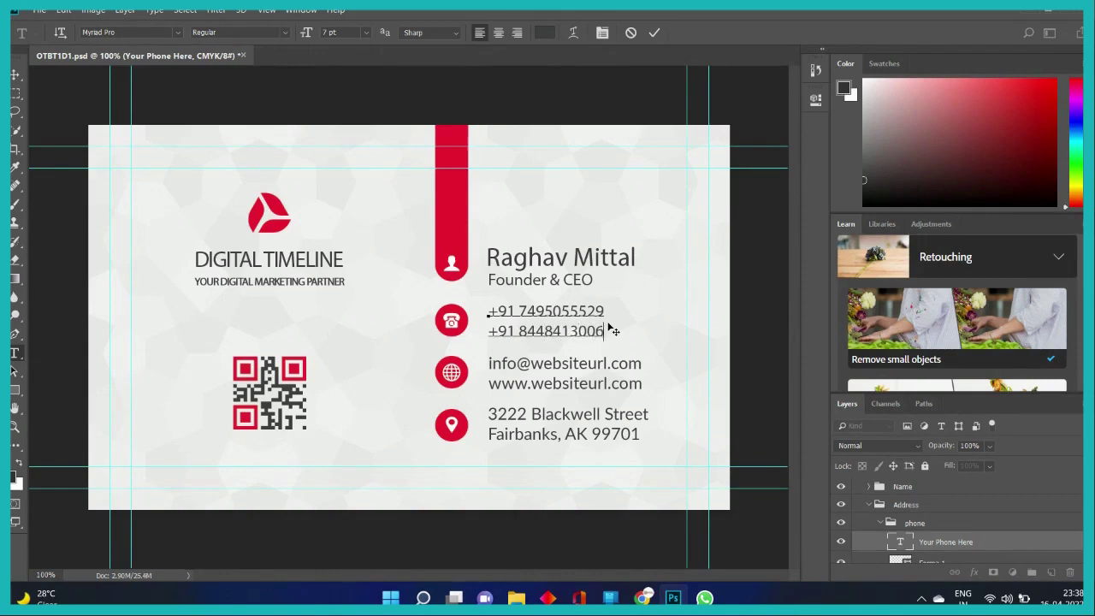
scroll(897, 541, down, 1)
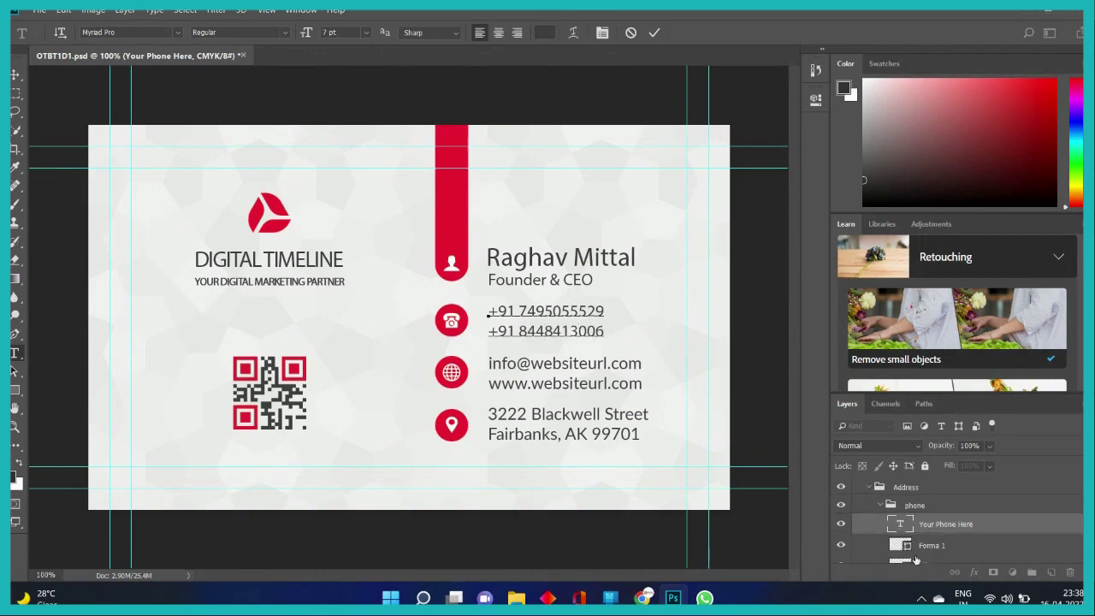
scroll(897, 539, down, 1)
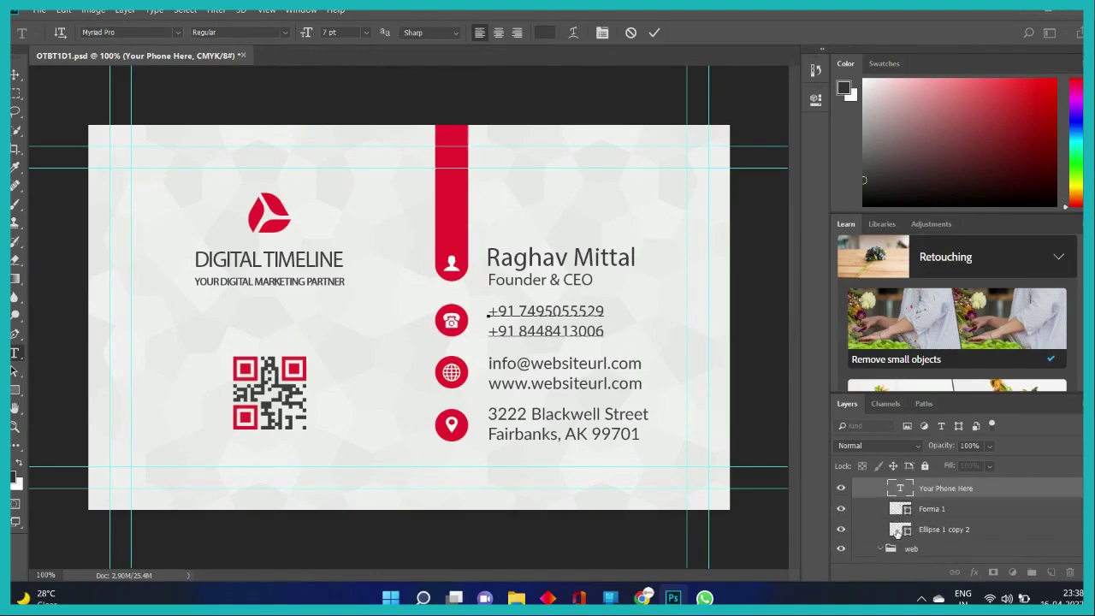
scroll(898, 535, down, 1)
double_click(900, 509)
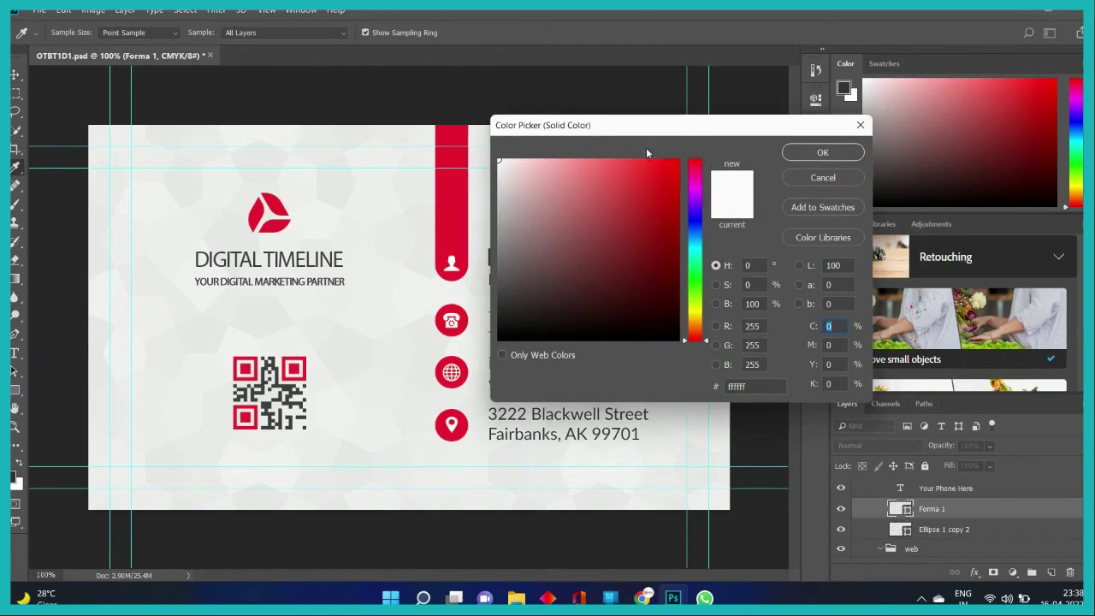
drag(647, 132, 161, 172)
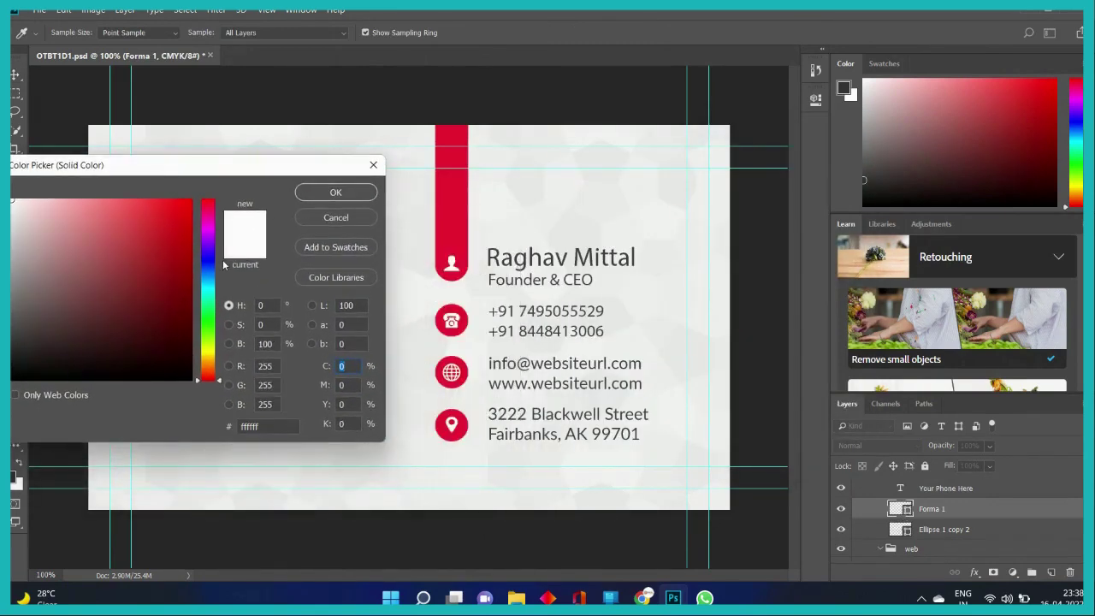
drag(208, 259, 208, 237)
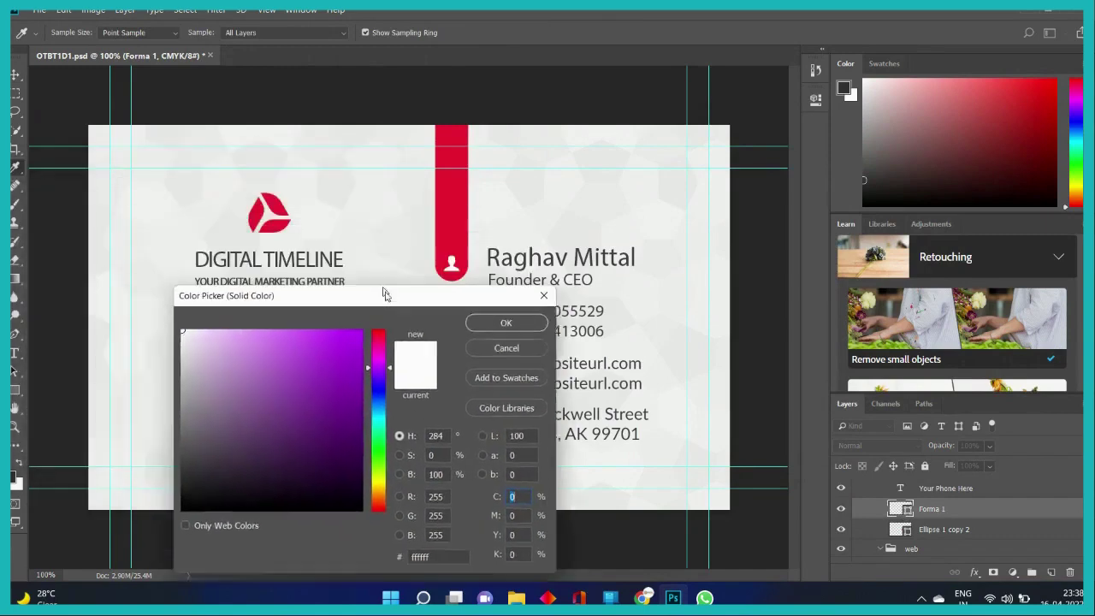
drag(211, 168, 1, 269)
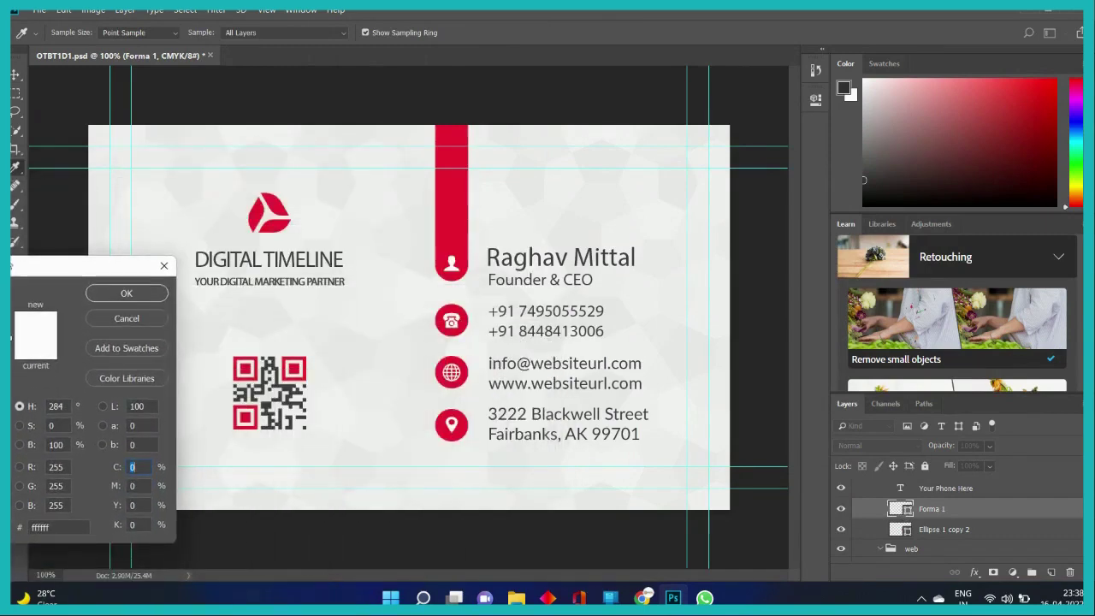
click(151, 294)
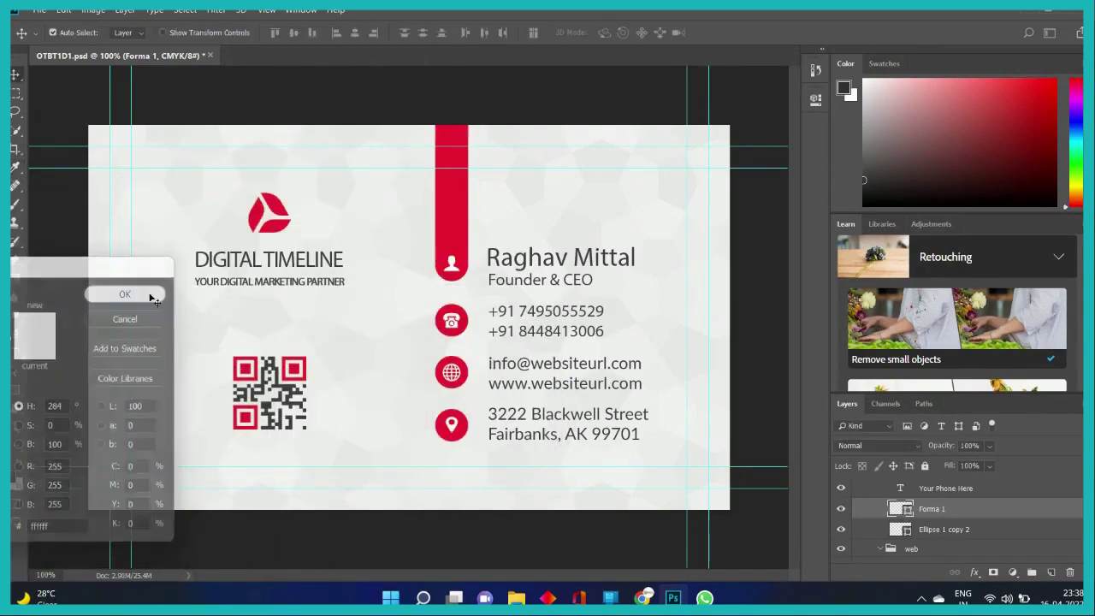
double_click(898, 530)
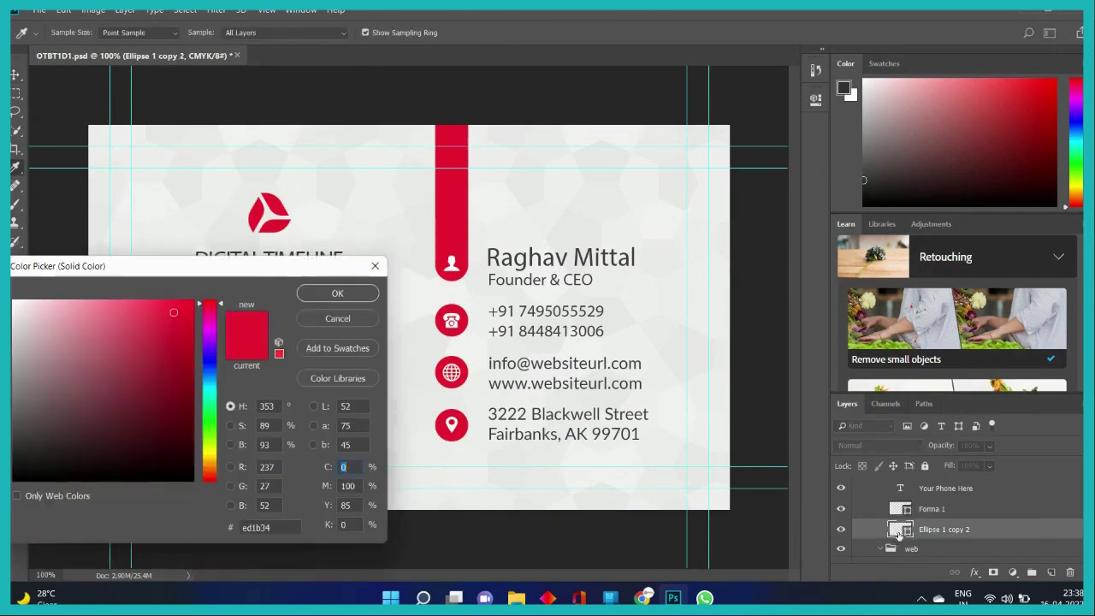
click(375, 266)
scroll(883, 506, up, 2)
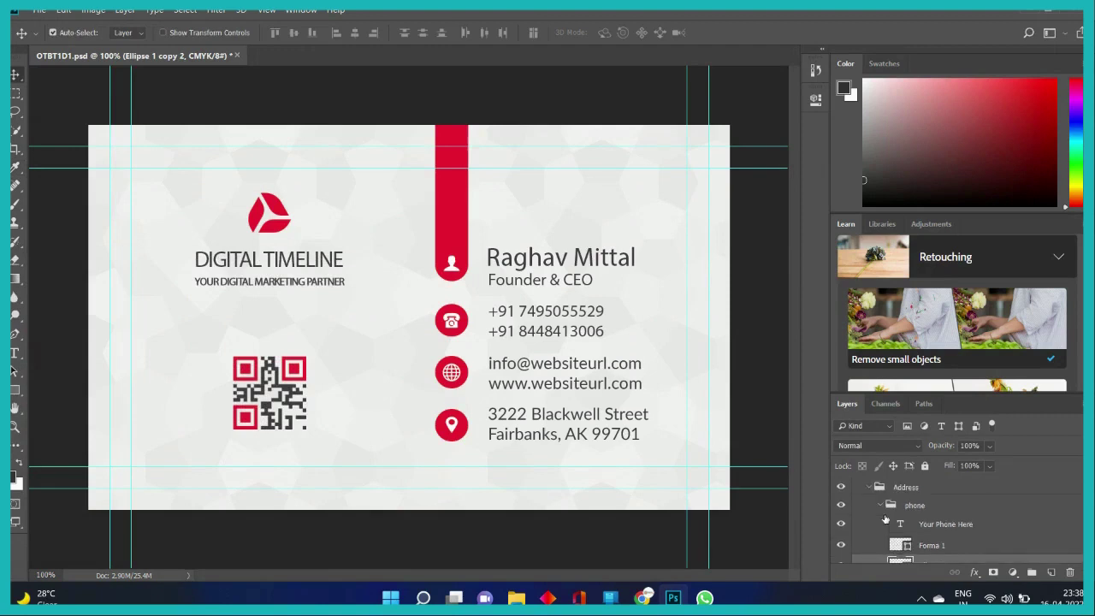
Step: Replace the placeholder e-mail line with the company's Gmail address
click(879, 507)
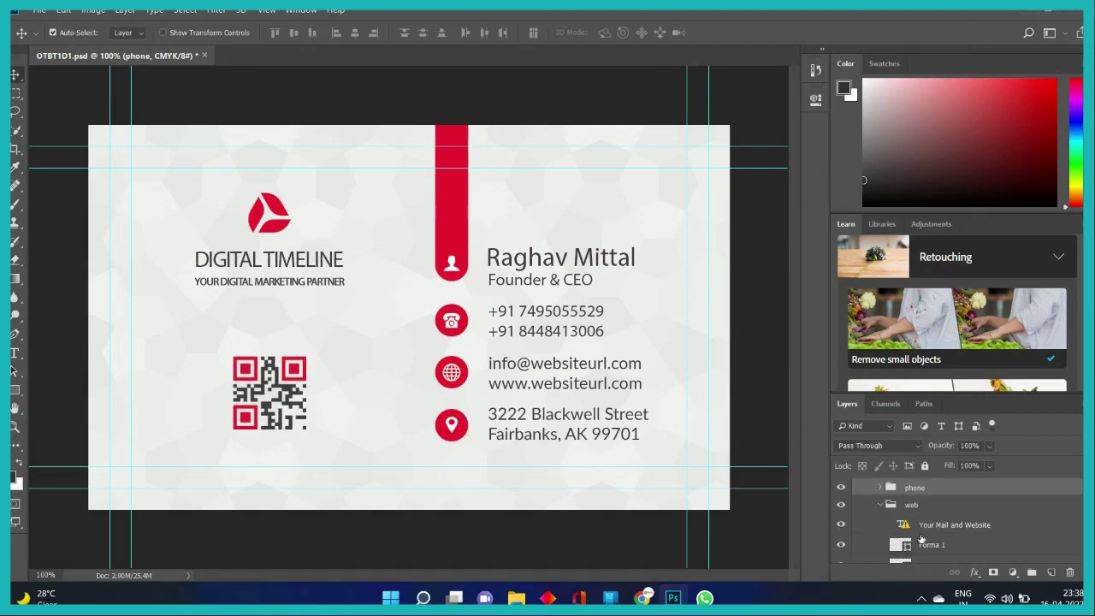
double_click(903, 524)
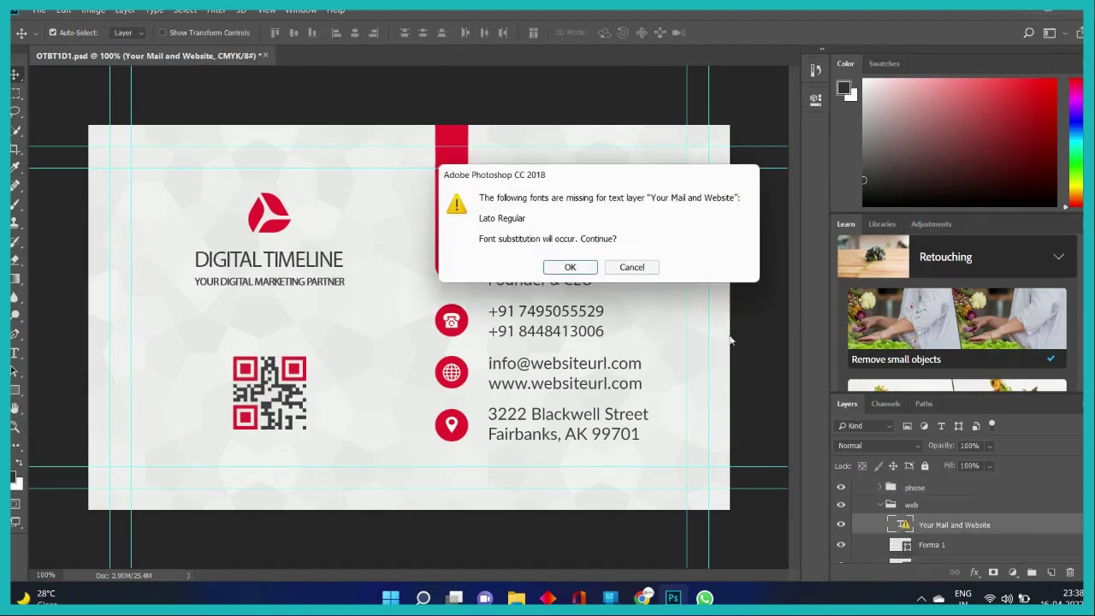
click(571, 265)
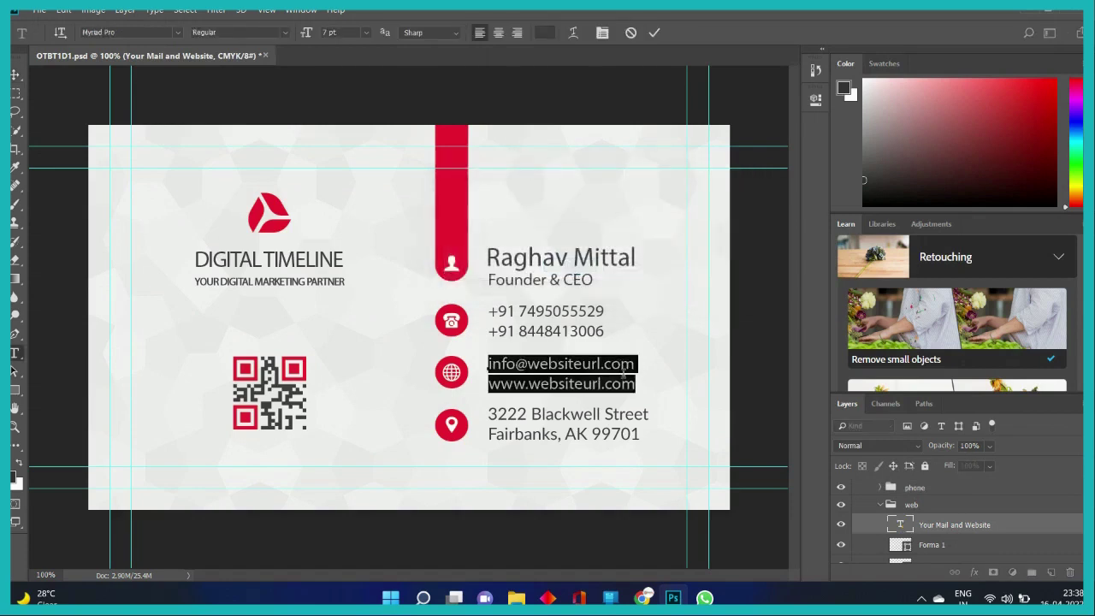
drag(638, 363, 463, 355)
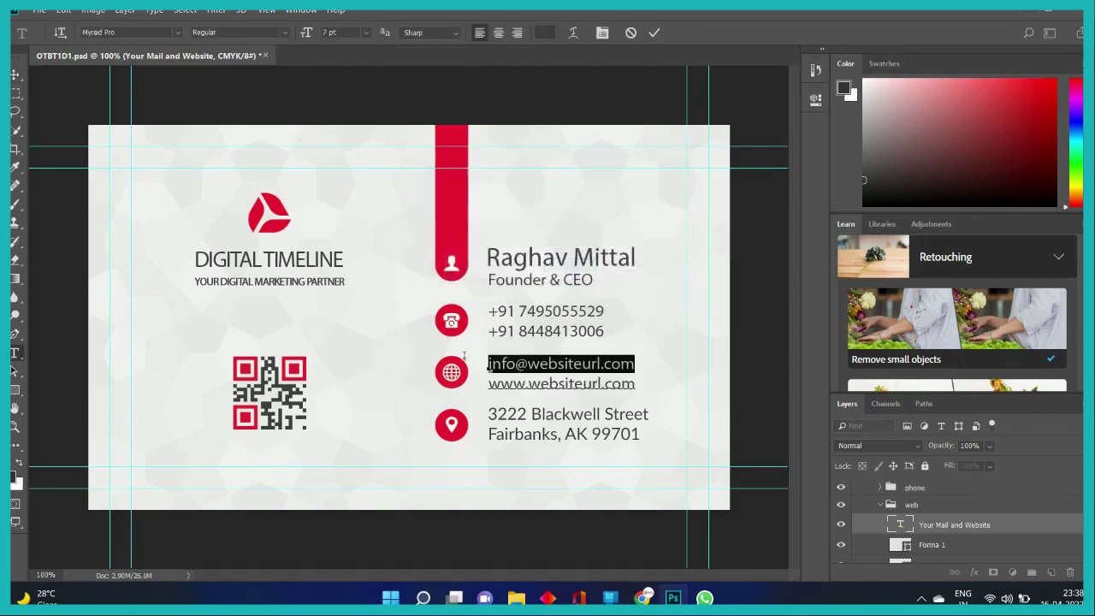
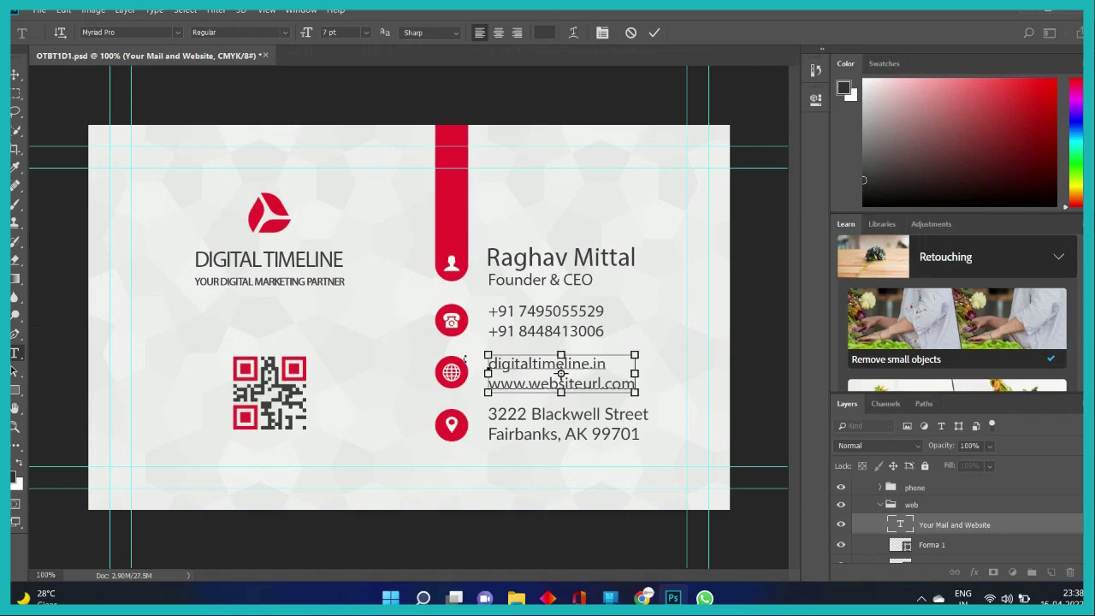
key(ctrl+a)
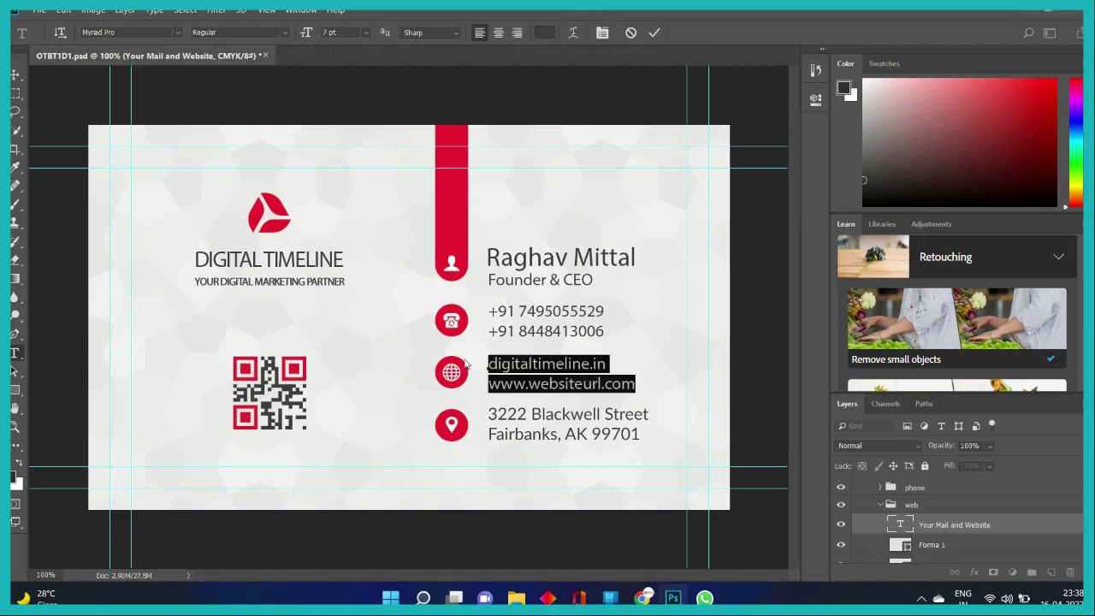
key(shift+Up)
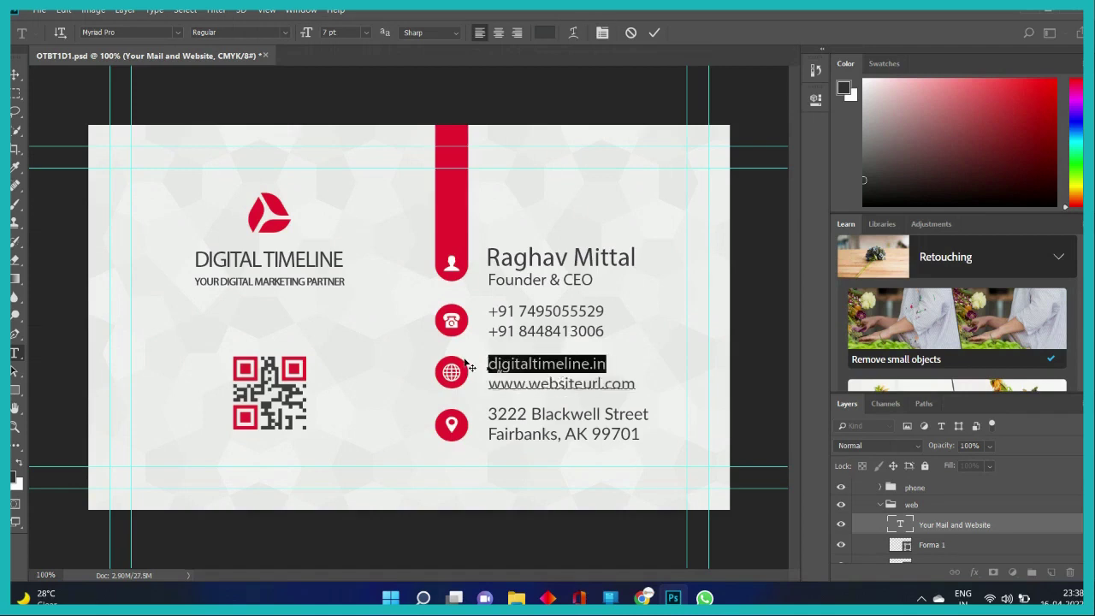
key(Right)
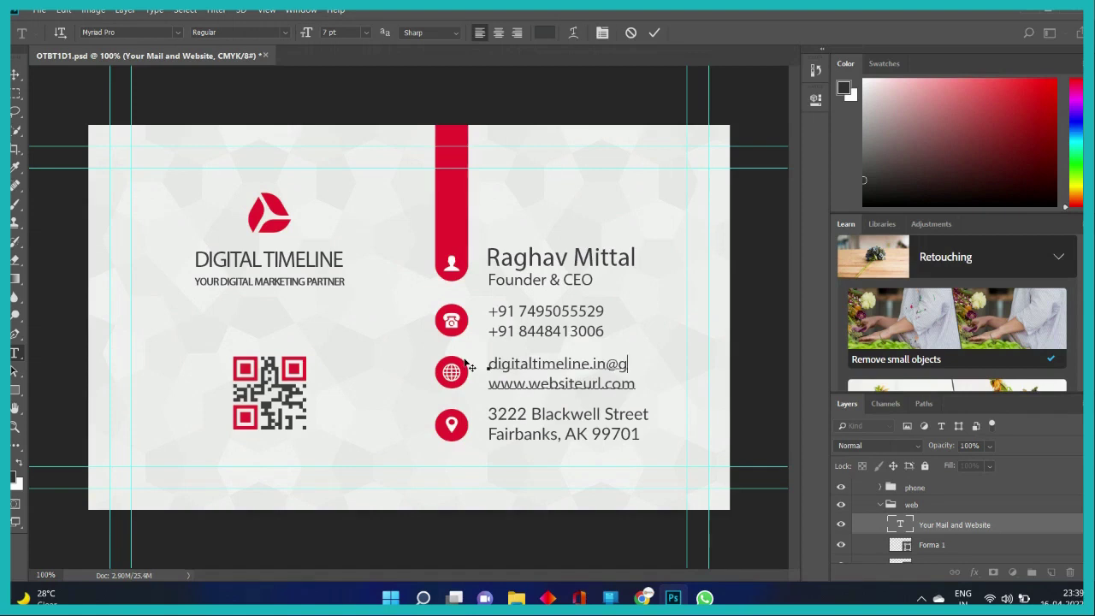
Step: Shrink the e-mail line to 6 pt and change the website line to digitaltimeline.in
triple_click(544, 364)
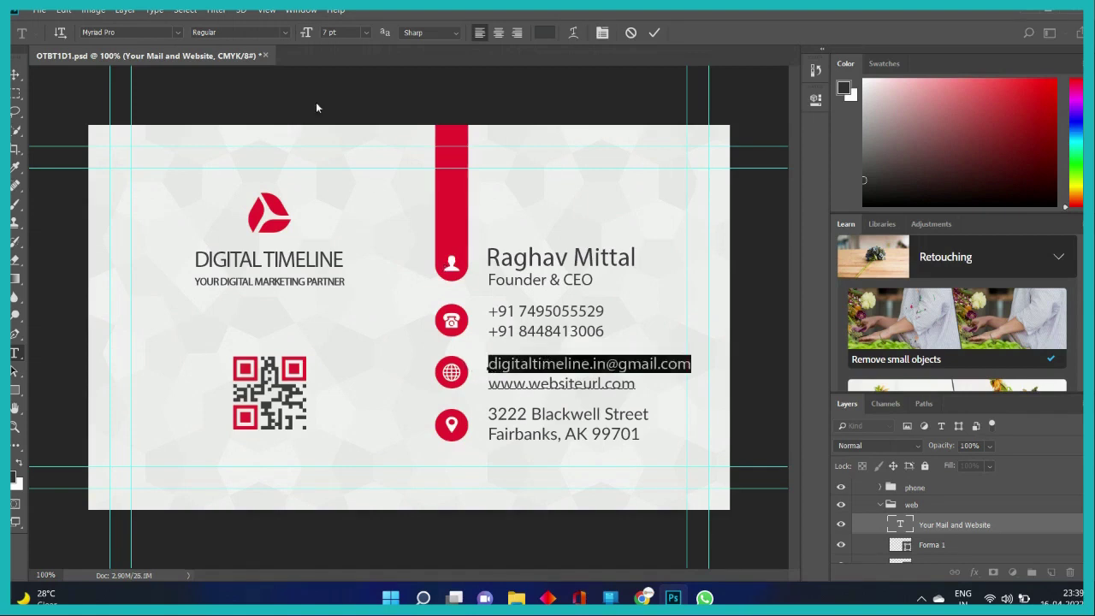
click(368, 34)
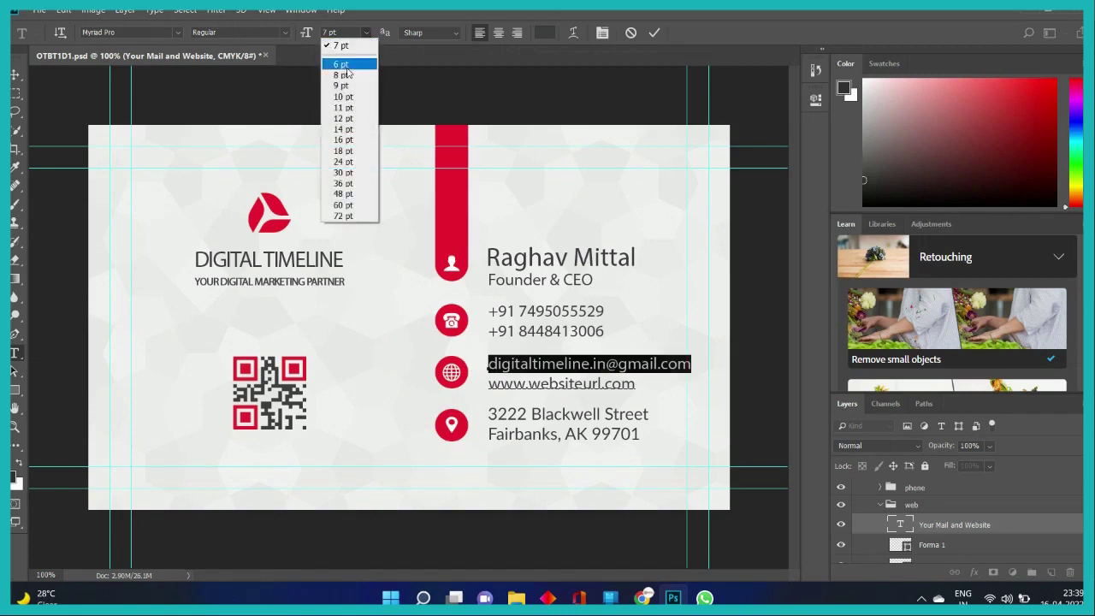
click(373, 38)
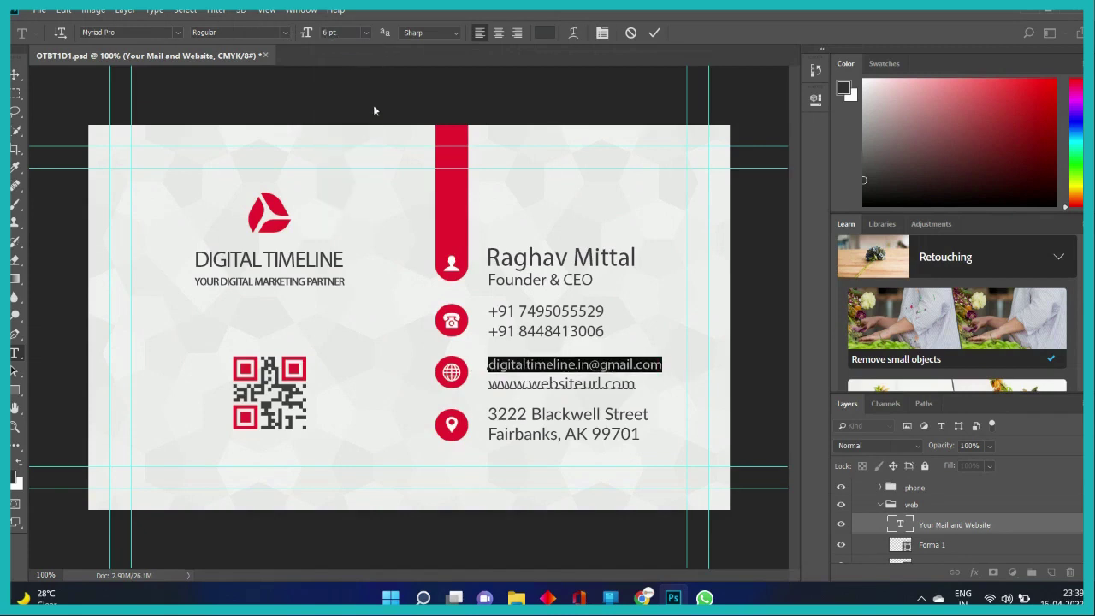
triple_click(541, 384)
text(digitaltimeline.in)
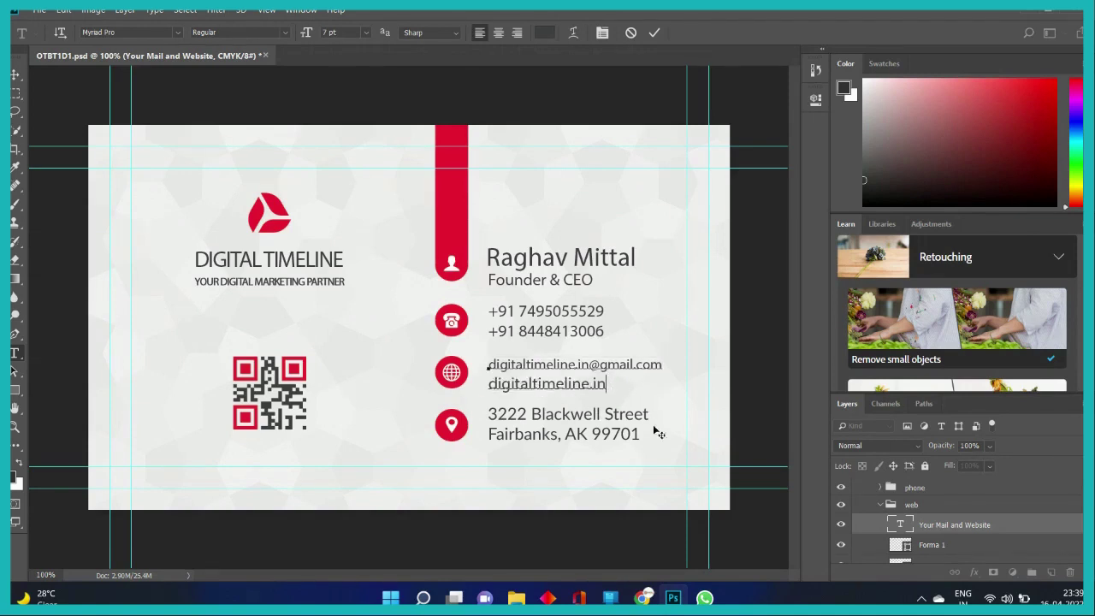
key(Escape)
Step: Begin typing the new business address over the placeholder address text
key(v)
scroll(902, 535, down, 1)
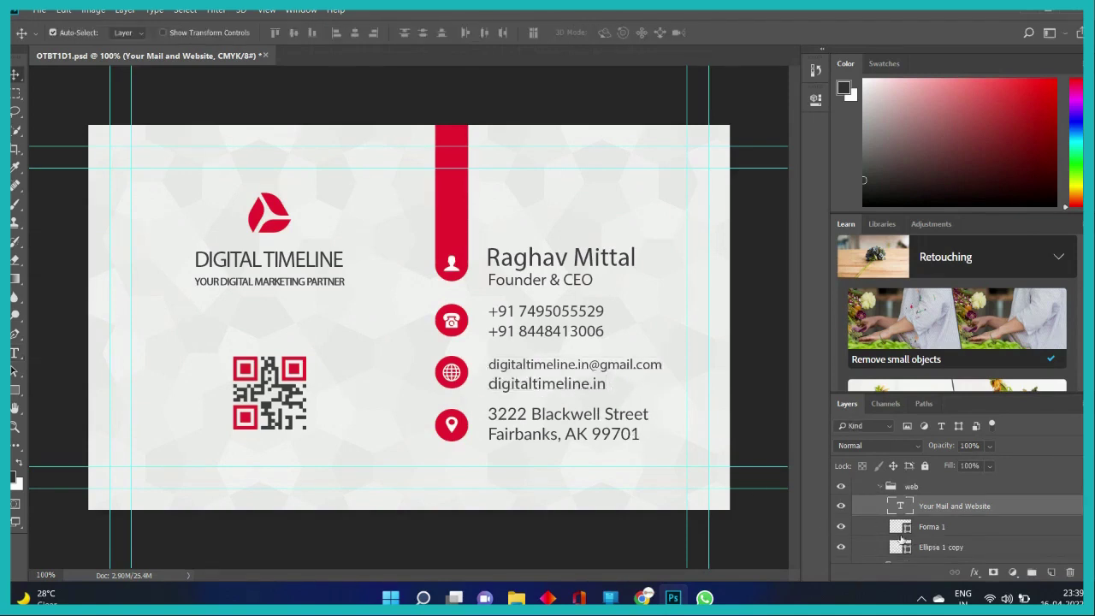
scroll(903, 535, down, 1)
scroll(903, 535, down, 1)
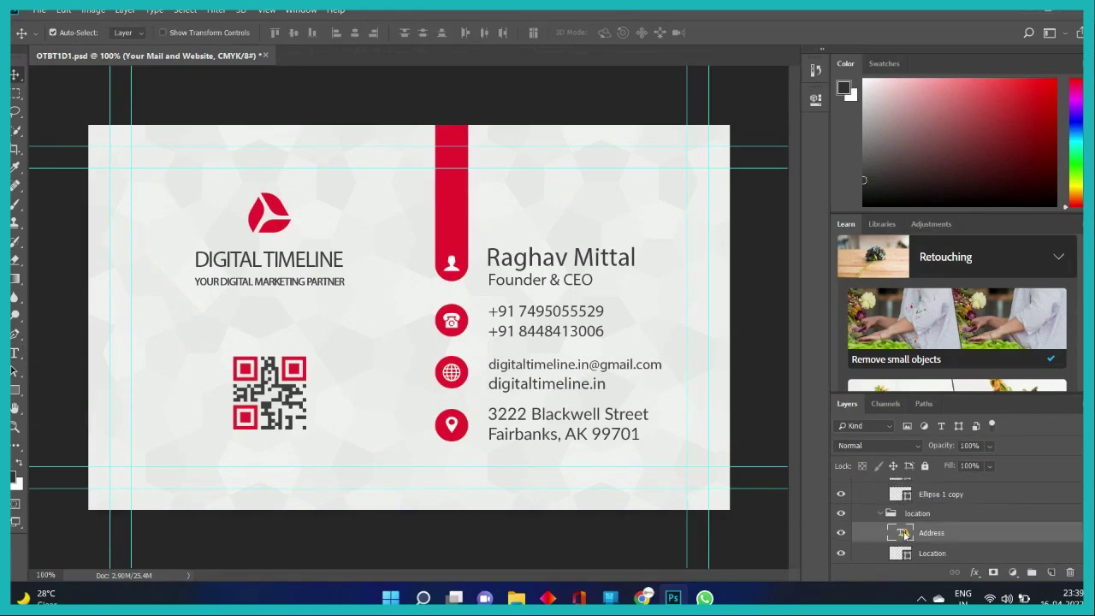
double_click(905, 535)
click(548, 268)
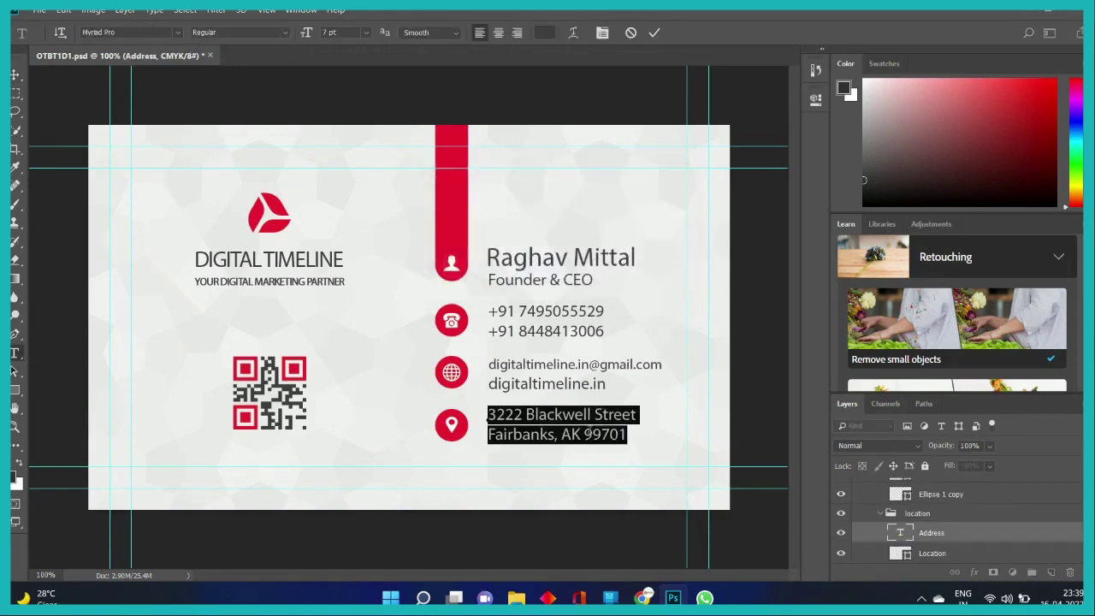
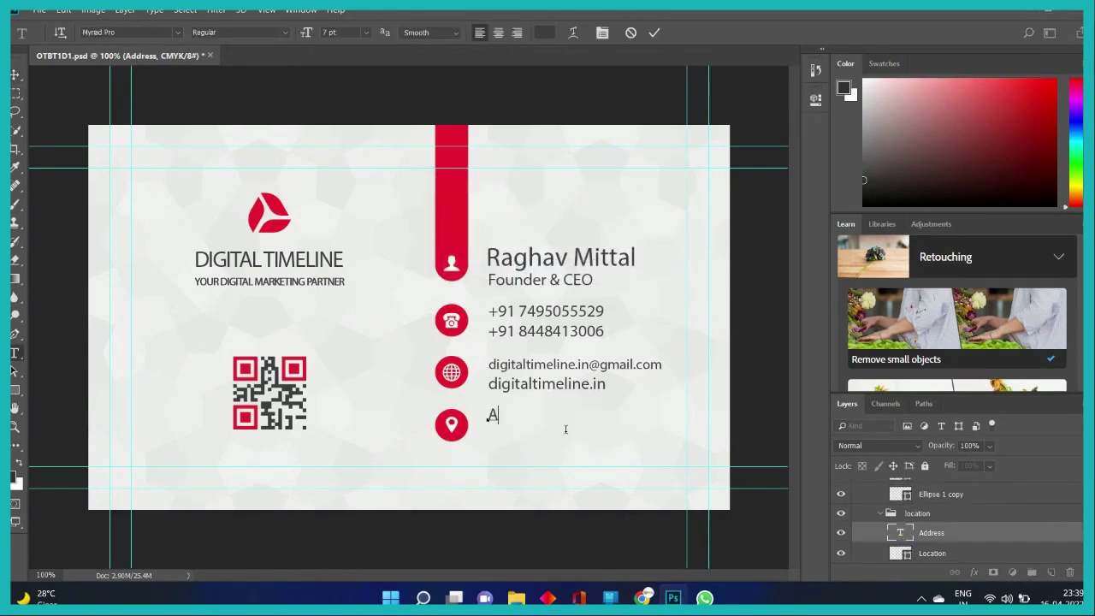
mouse_move(642, 597)
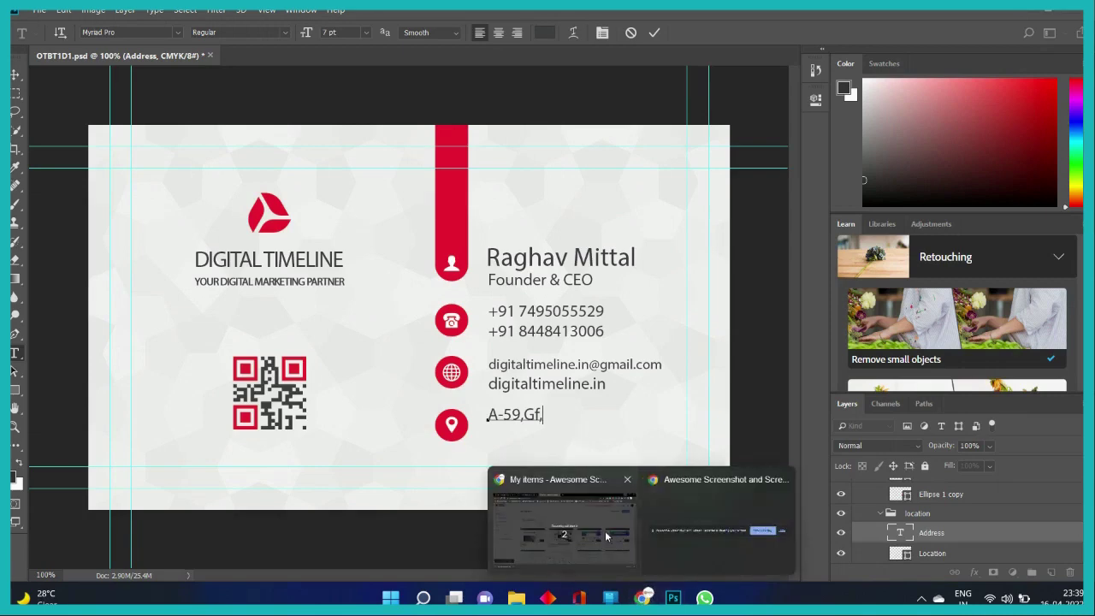
Step: Check the browser window, then return to the business card document
click(604, 536)
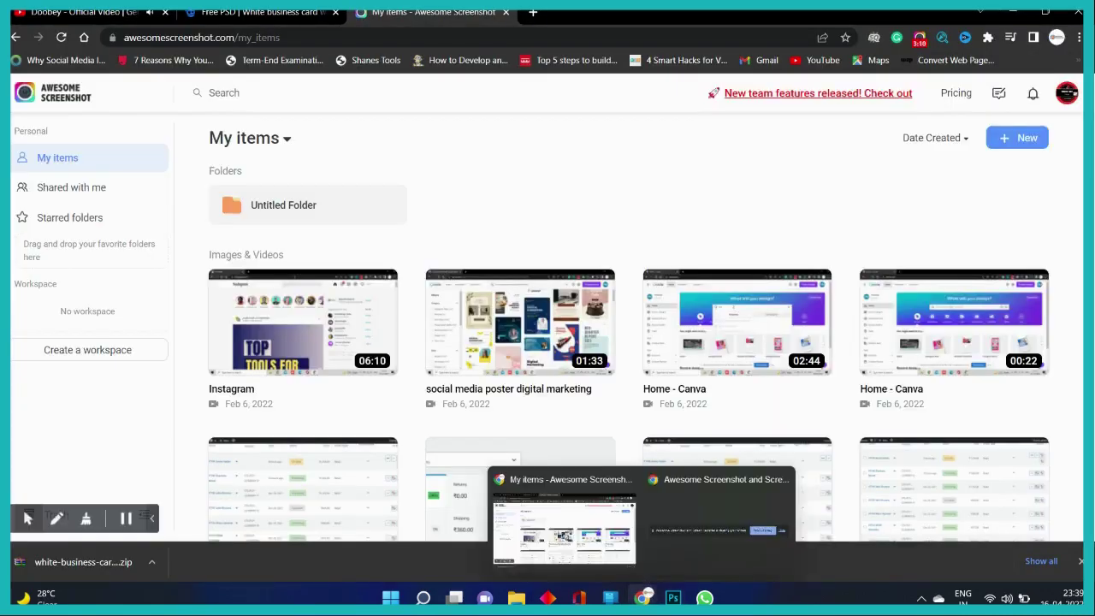
click(705, 549)
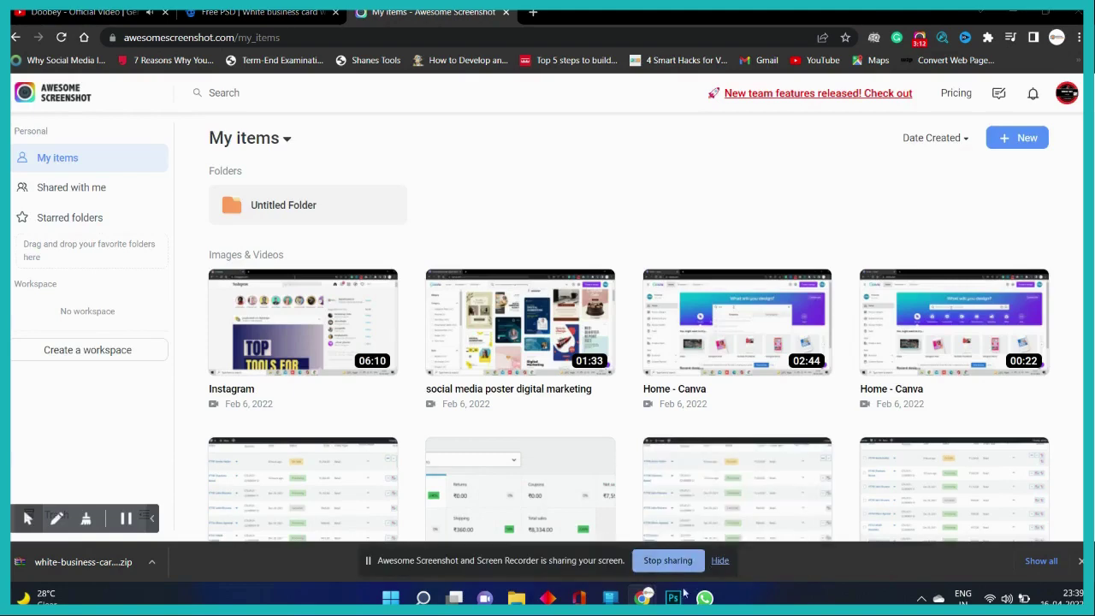
click(674, 592)
Step: Finish the two-line business address with a comma after Global, and commit it
click(716, 563)
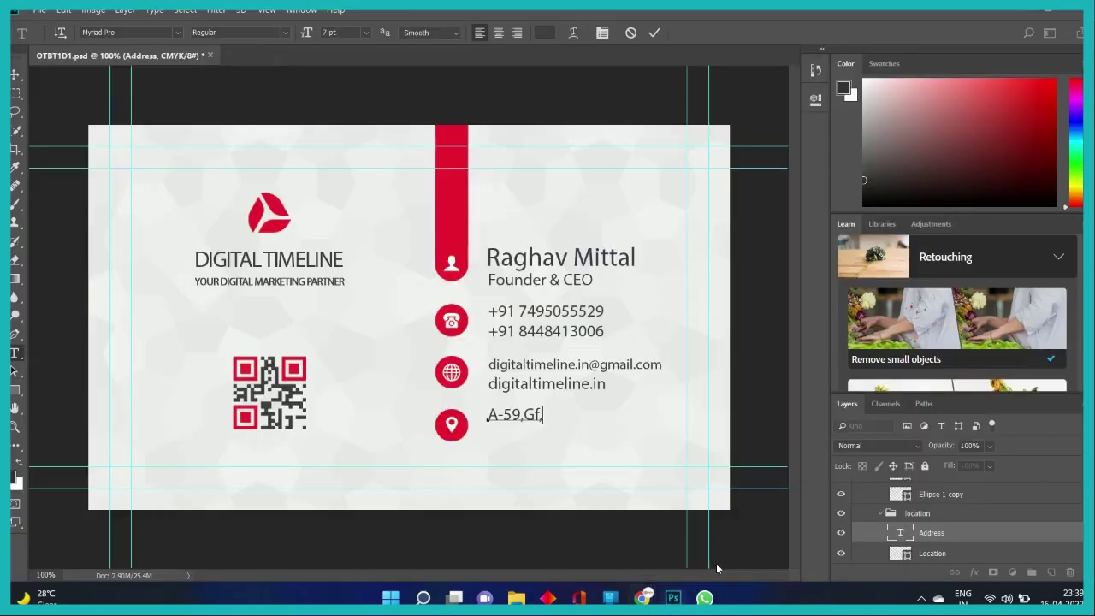
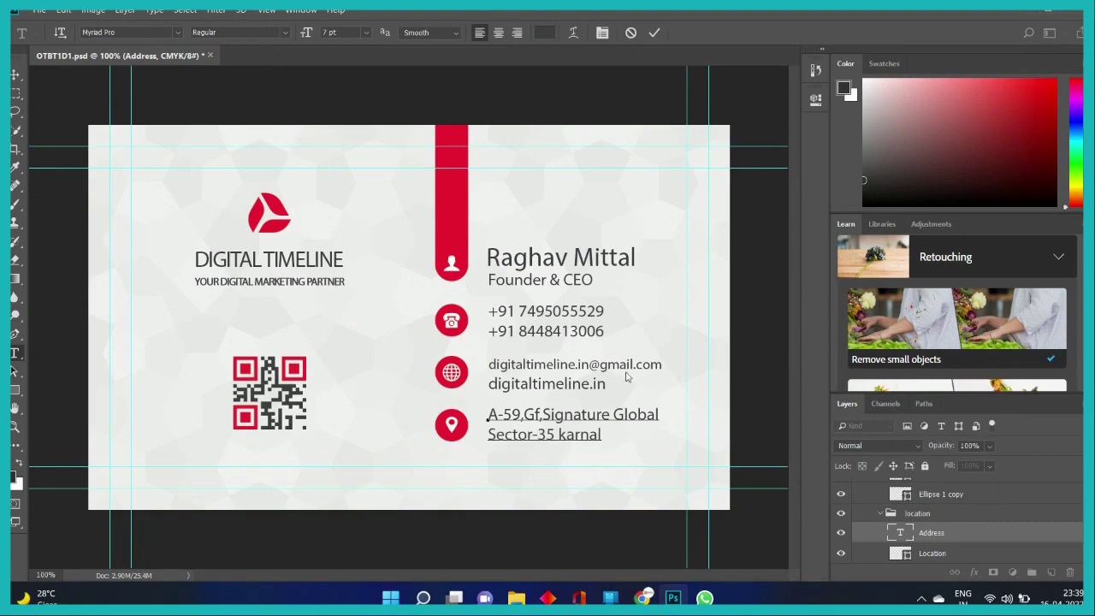
click(665, 416)
text(,)
key(ctrl+Return)
key(v)
scroll(879, 525, down, 2)
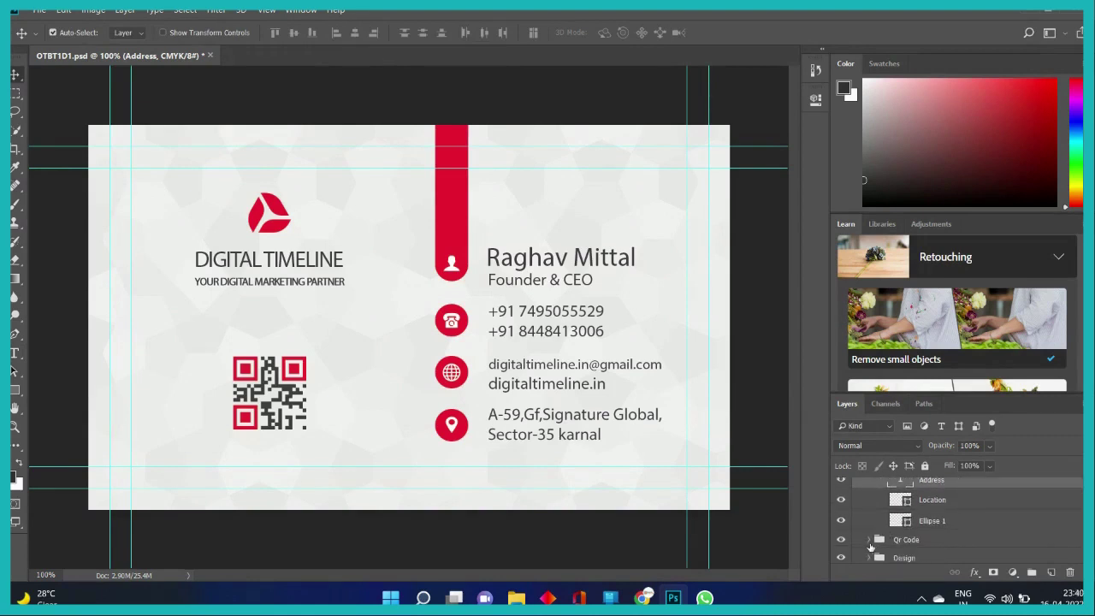
Step: Expand the Qr Code group and try opening its smart object, cancelling the dialogs
click(869, 557)
scroll(885, 523, down, 3)
click(885, 523)
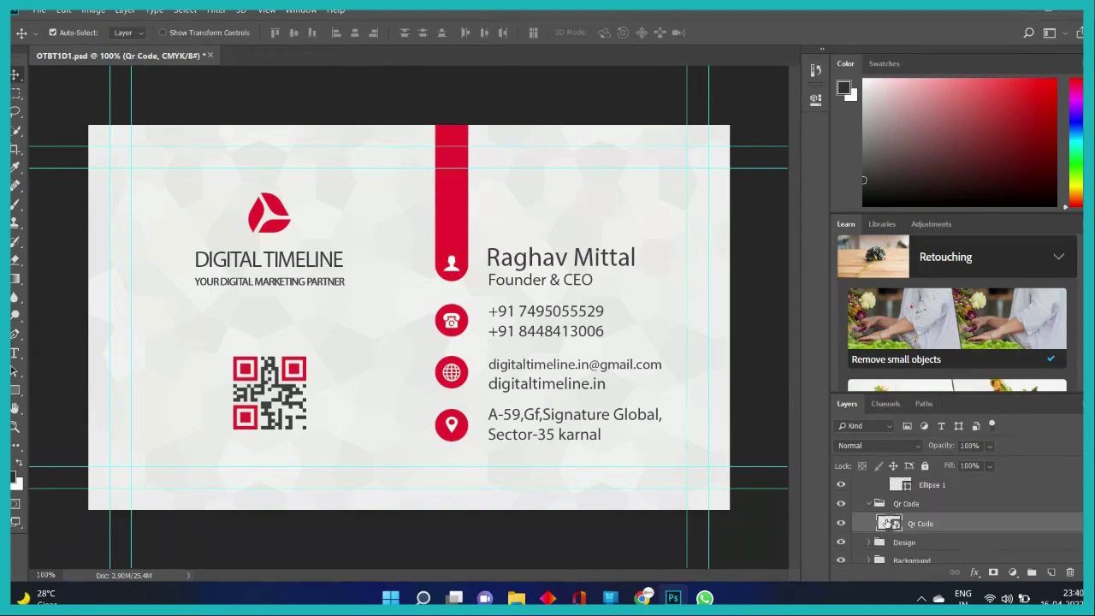
double_click(885, 523)
click(581, 245)
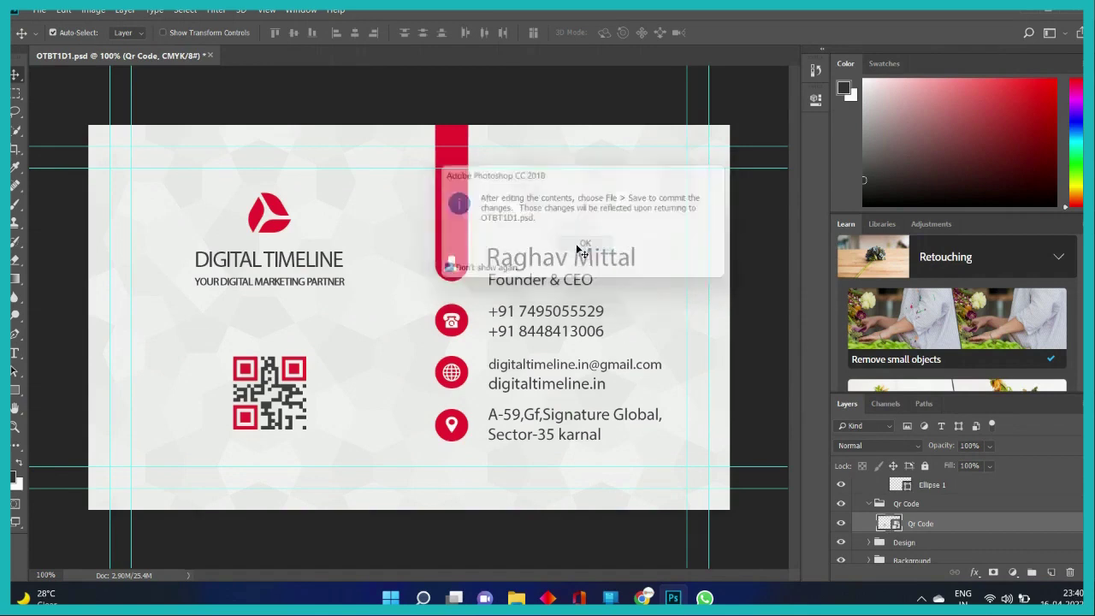
click(759, 228)
Step: Collapse the Qr Code, location, web and Front Card groups in the Layers panel
scroll(886, 499, up, 2)
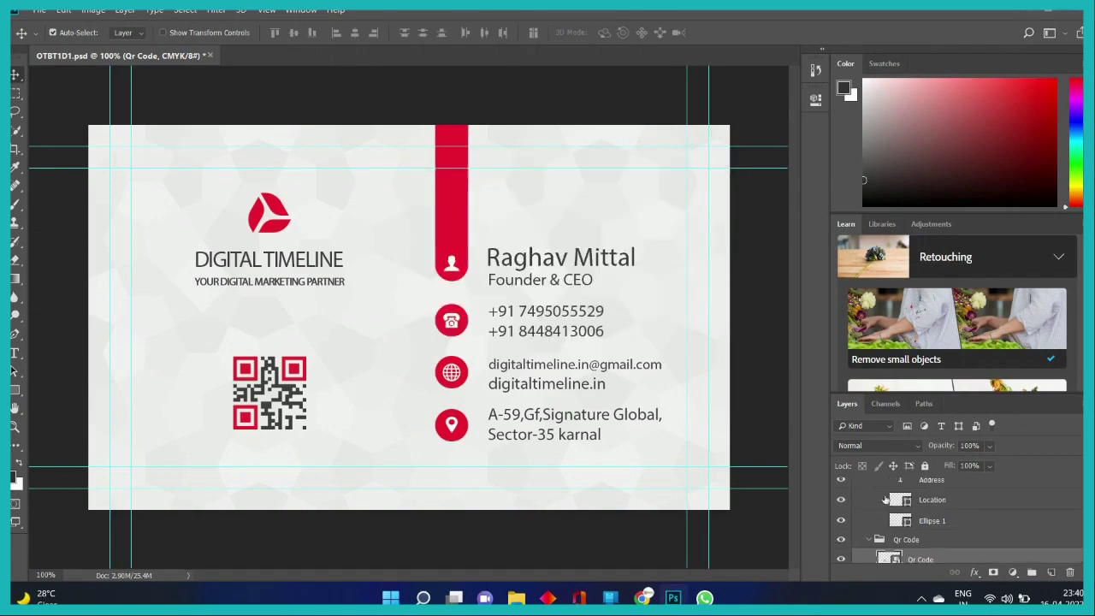
click(868, 545)
scroll(868, 545, up, 2)
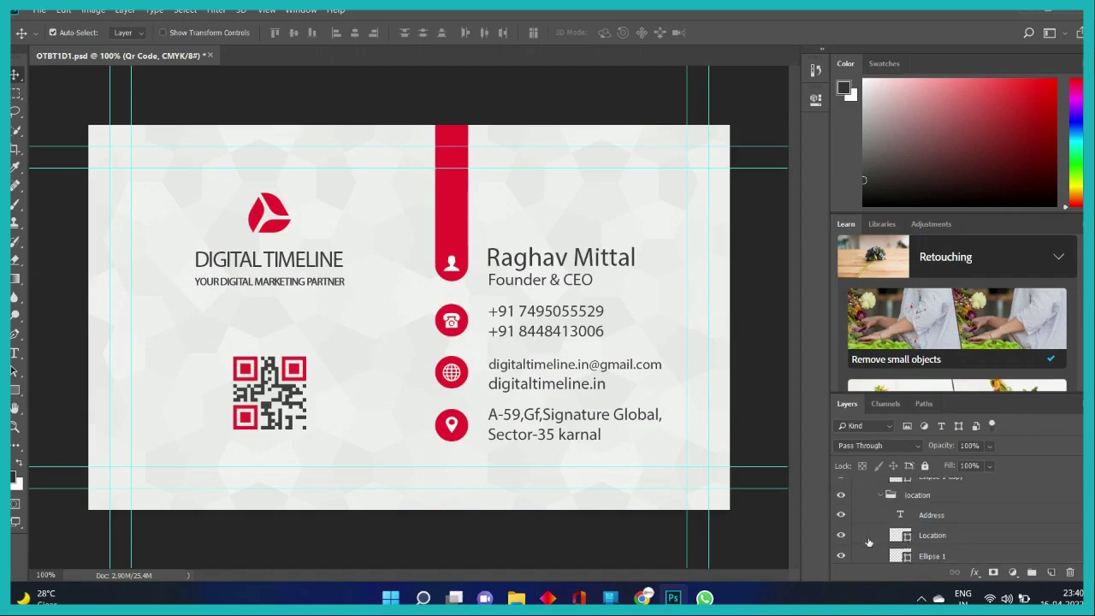
click(875, 513)
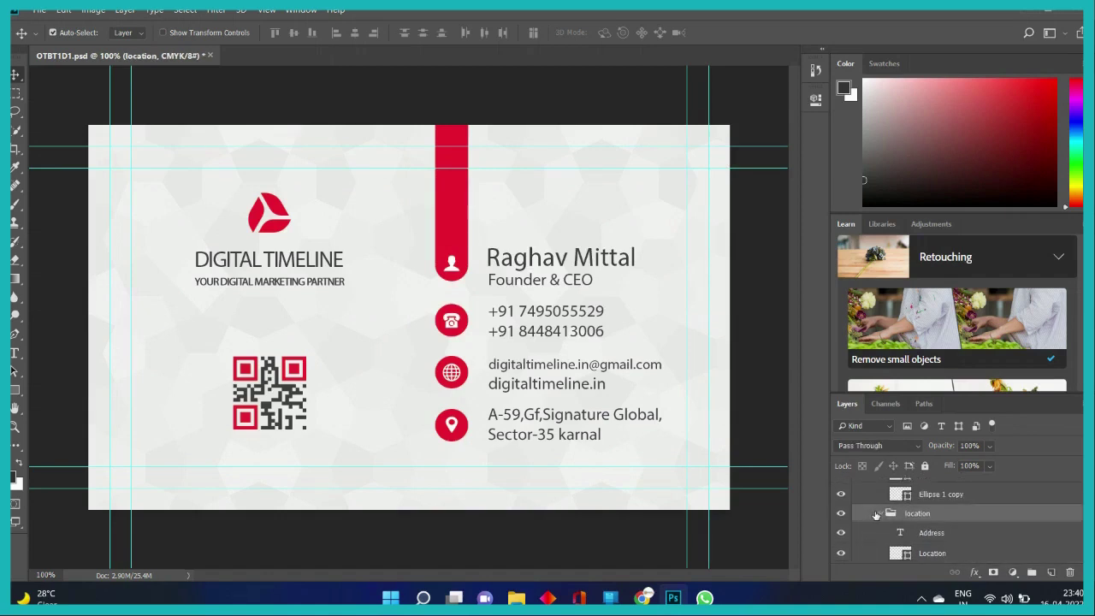
click(876, 514)
scroll(879, 515, up, 1)
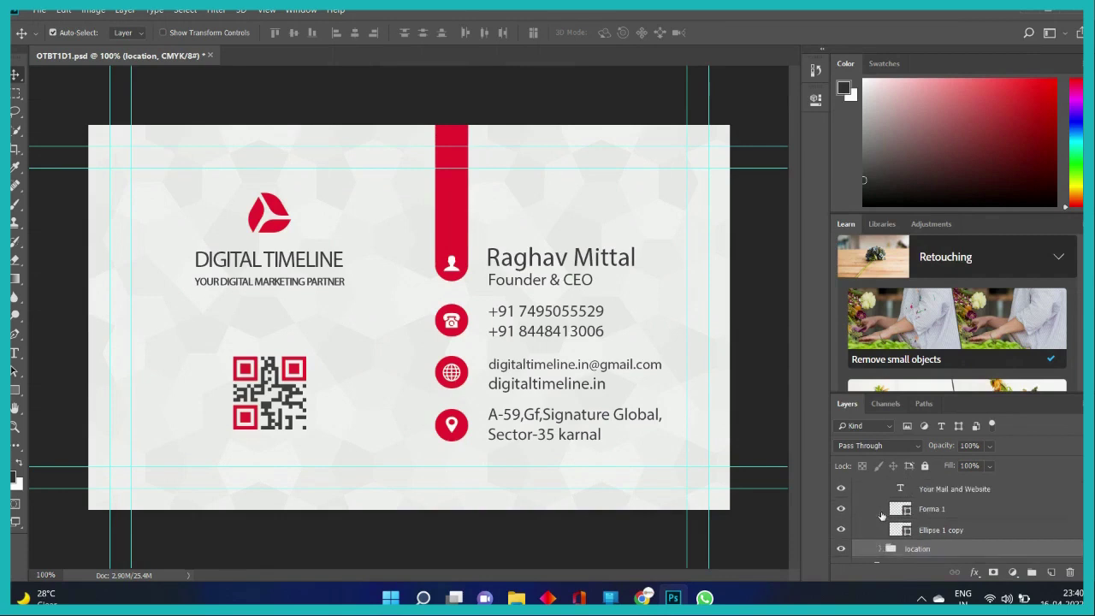
scroll(882, 517, up, 2)
click(880, 523)
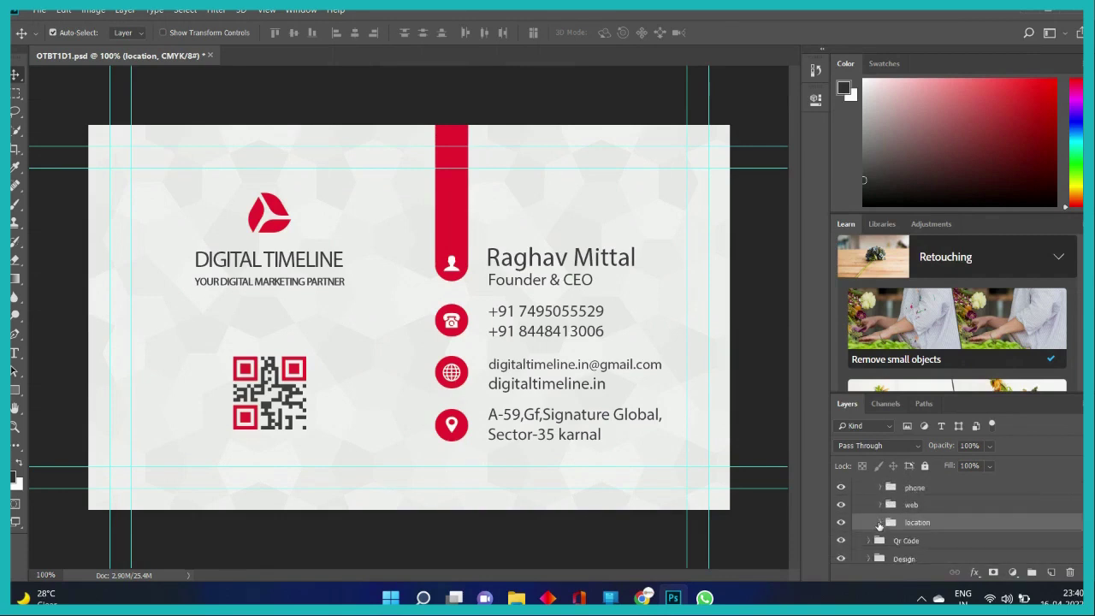
scroll(880, 521, down, 3)
scroll(879, 525, down, 1)
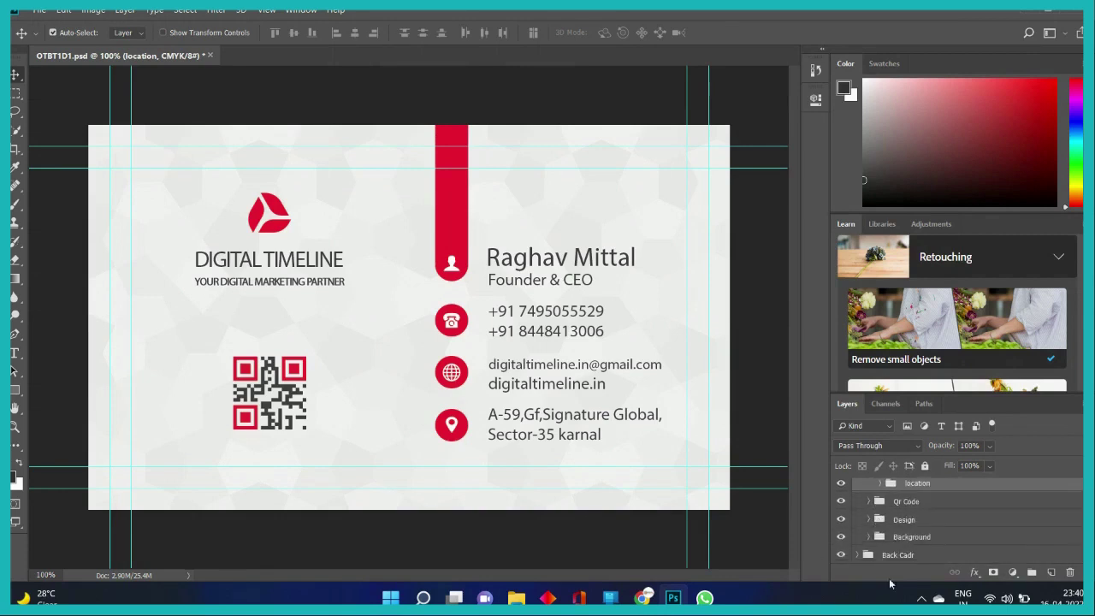
scroll(873, 522, up, 1)
scroll(873, 522, up, 1)
scroll(877, 521, up, 1)
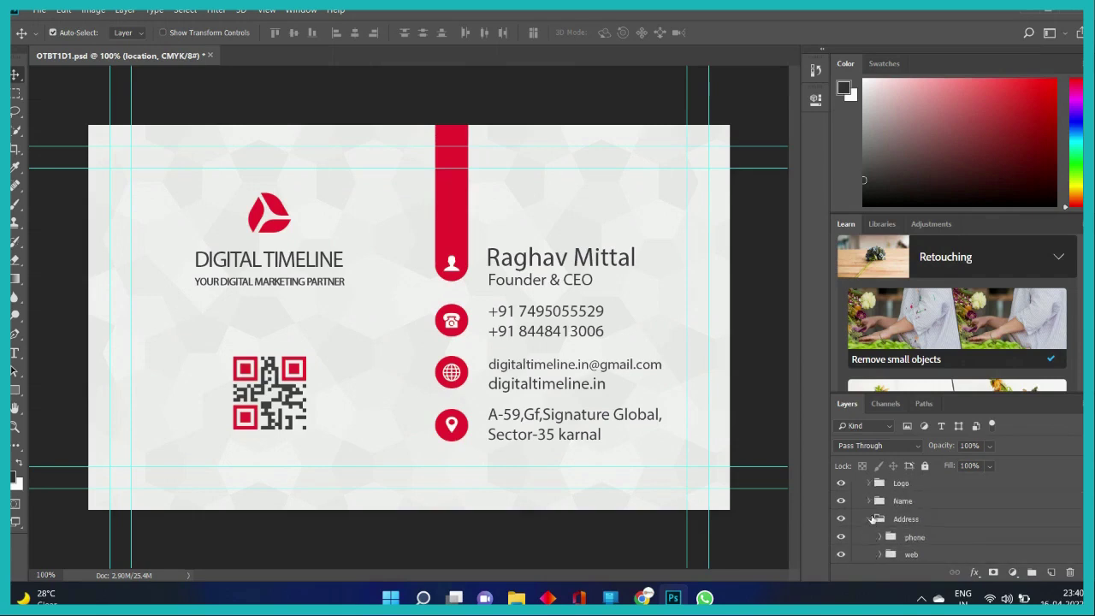
scroll(878, 518, up, 1)
scroll(868, 513, up, 1)
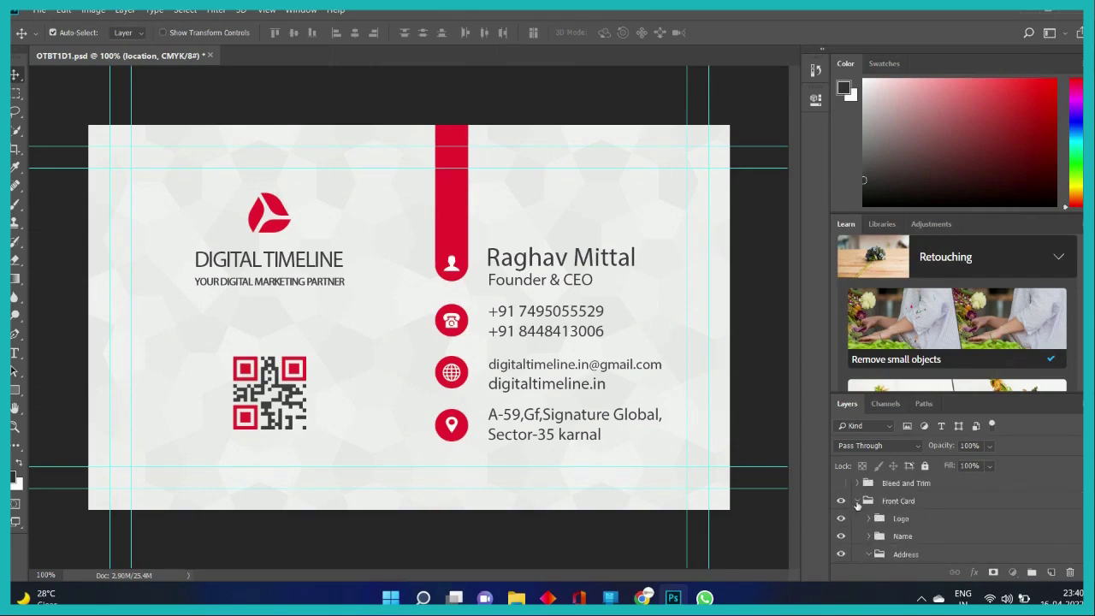
click(857, 510)
Step: Hide the front card and expand the Back Cadr group's Logo layers
click(841, 523)
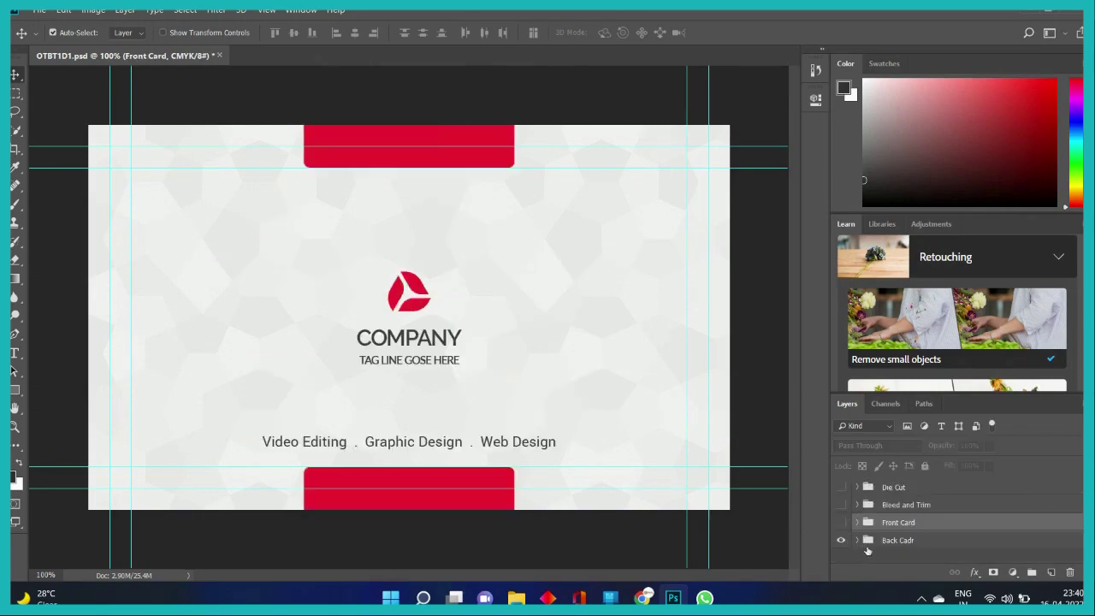
click(861, 542)
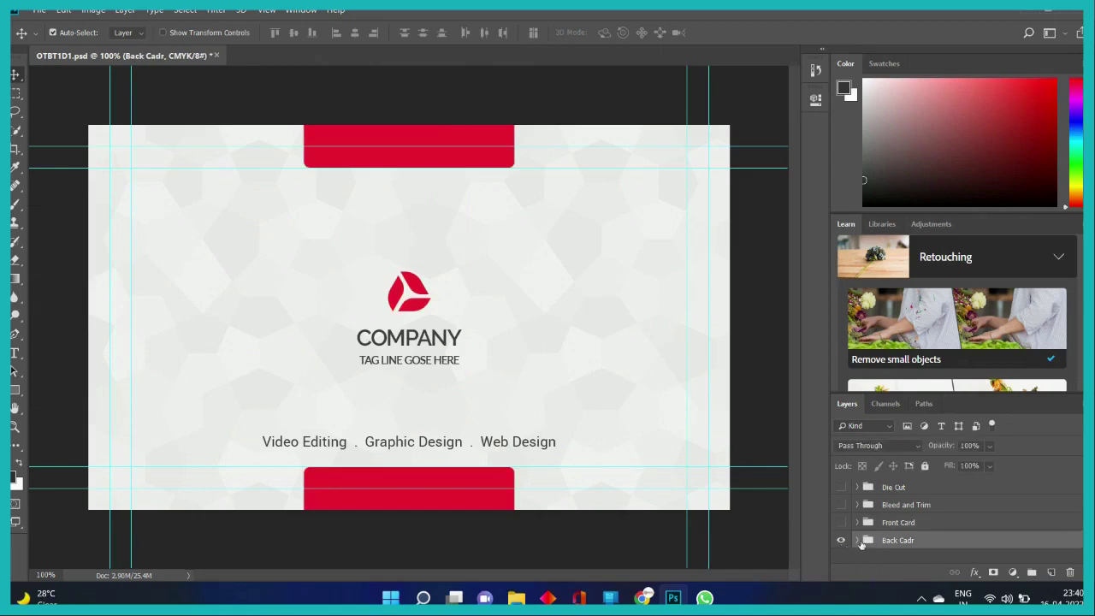
click(856, 540)
scroll(857, 539, down, 1)
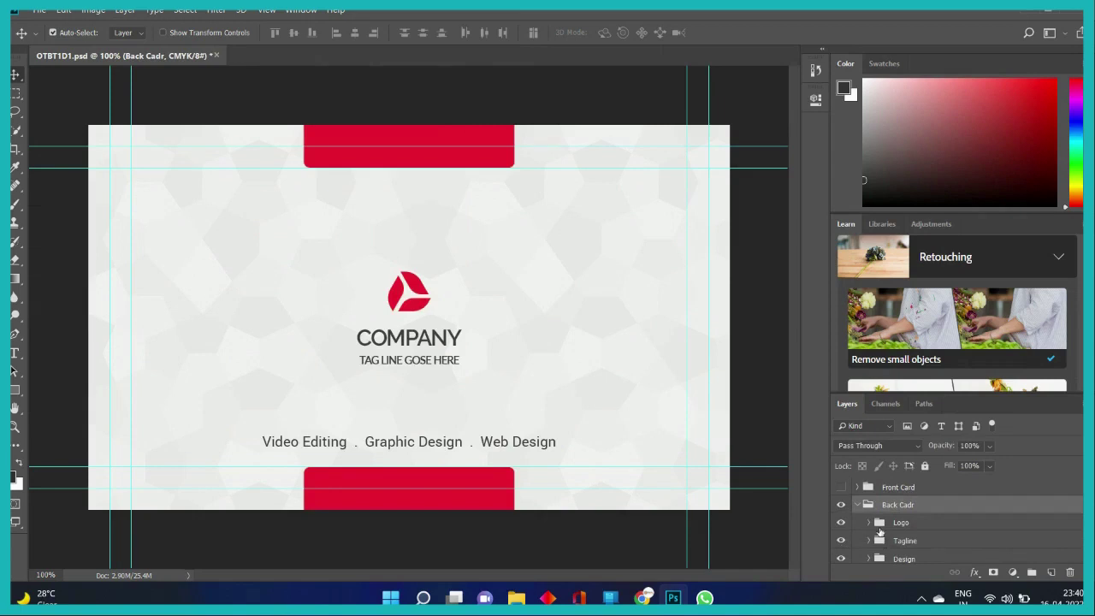
click(872, 544)
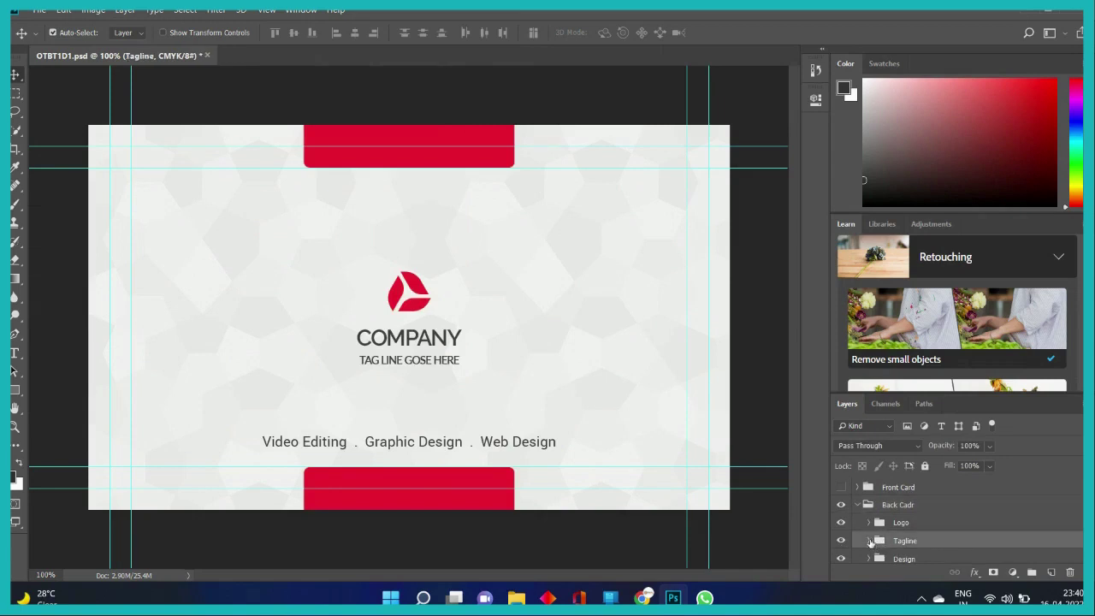
click(864, 528)
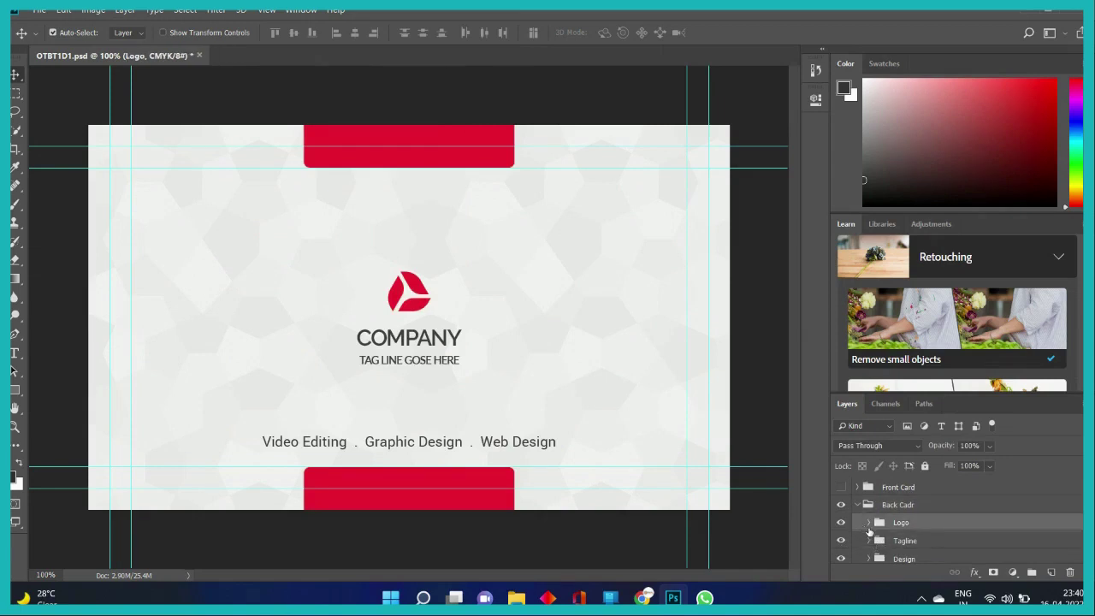
click(868, 522)
Step: Retype the back card's COMPANY heading as DIGITAL TIMELINE and commit it
double_click(893, 545)
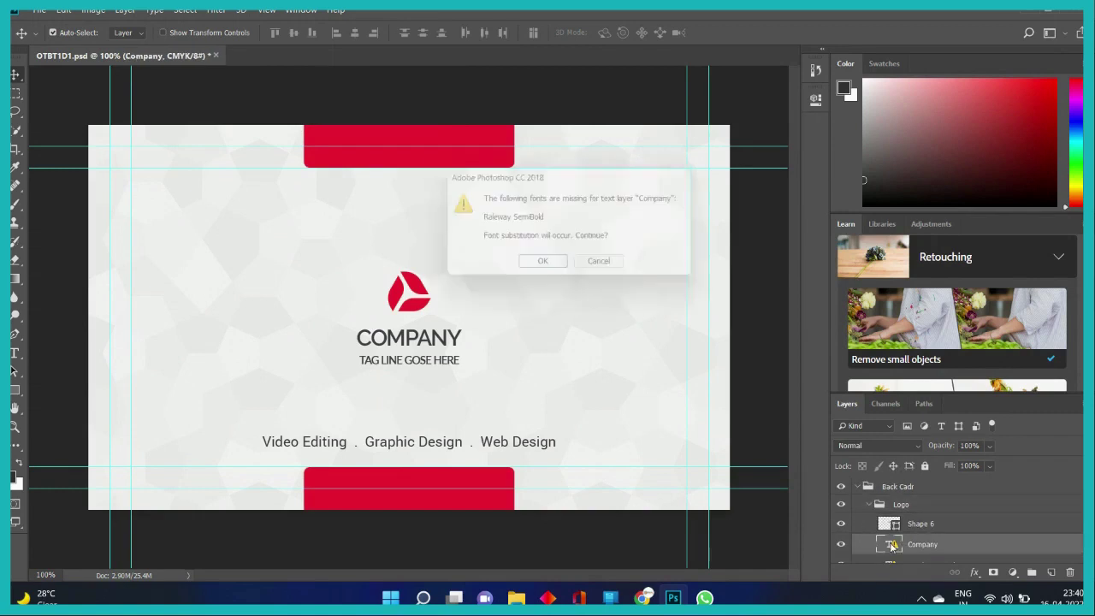
click(556, 263)
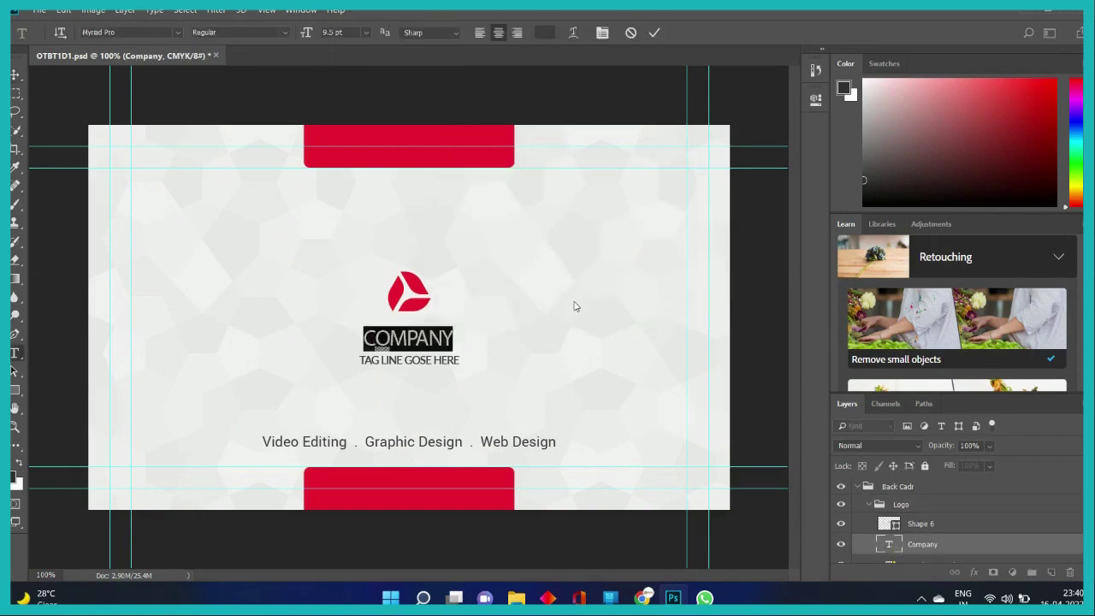
text(D)
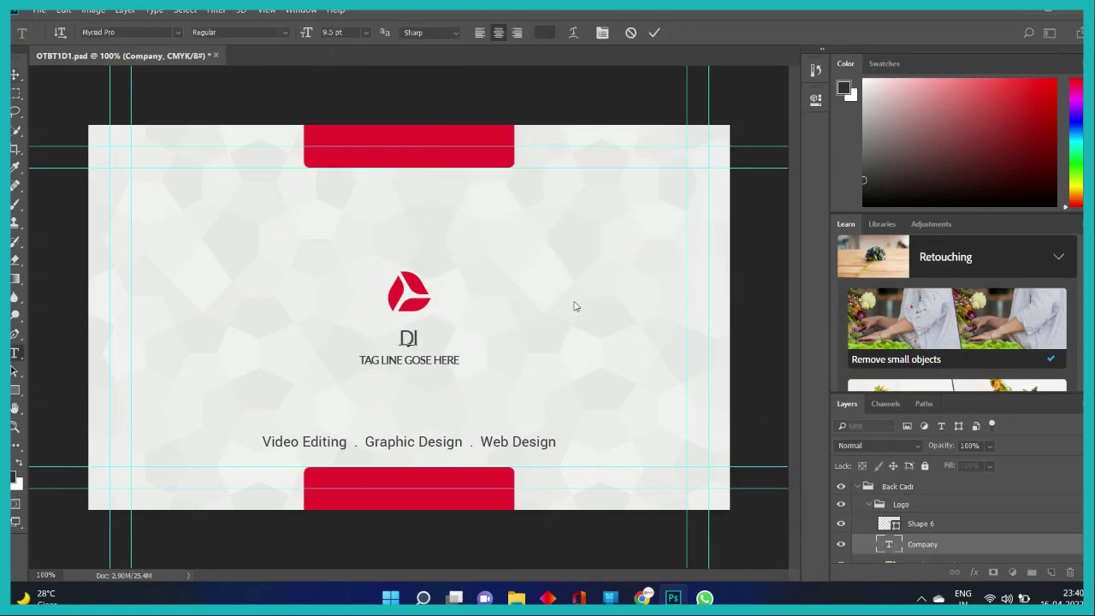
text(IGITAL TI)
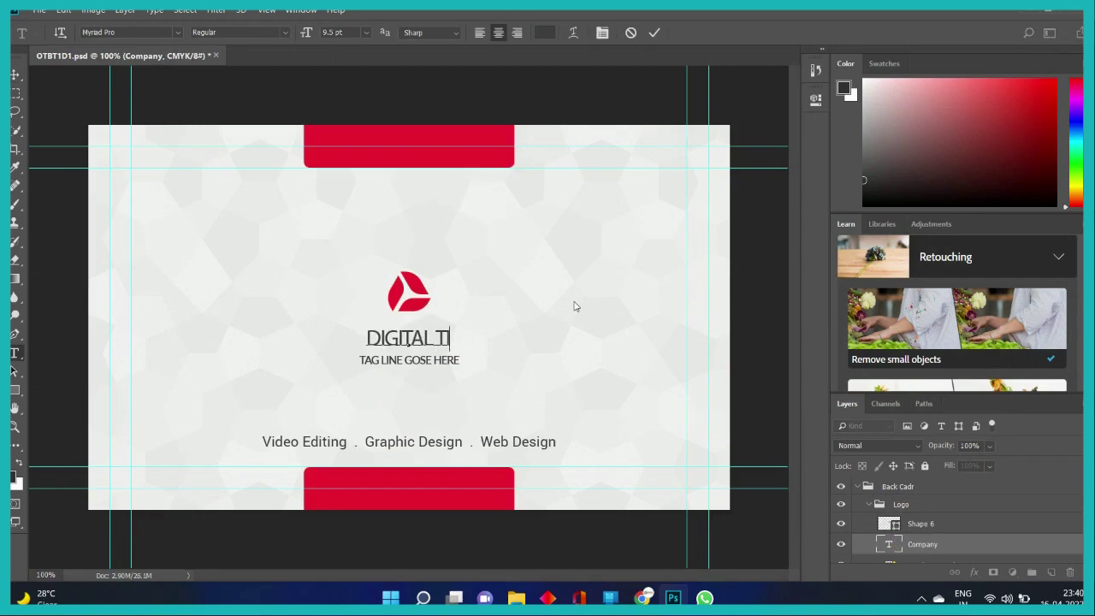
text(MELINE)
key(ctrl+Return)
scroll(890, 475, down, 1)
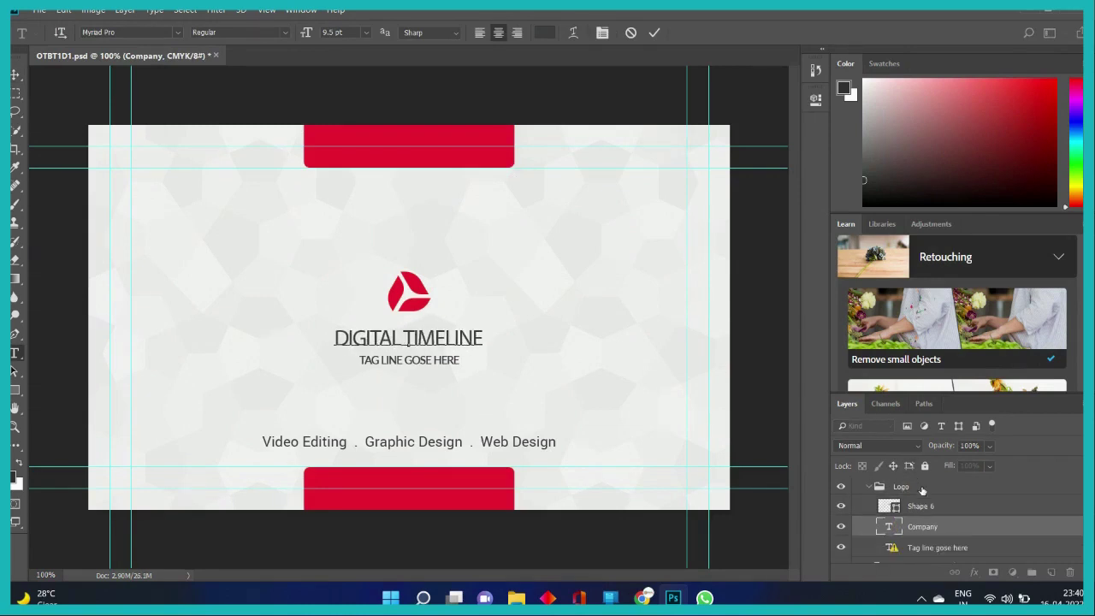
Step: Replace the back-card tagline with YOUR DIGITAL MARKETING PARTNER, accepting font substitution, and commit it
key(v)
double_click(890, 547)
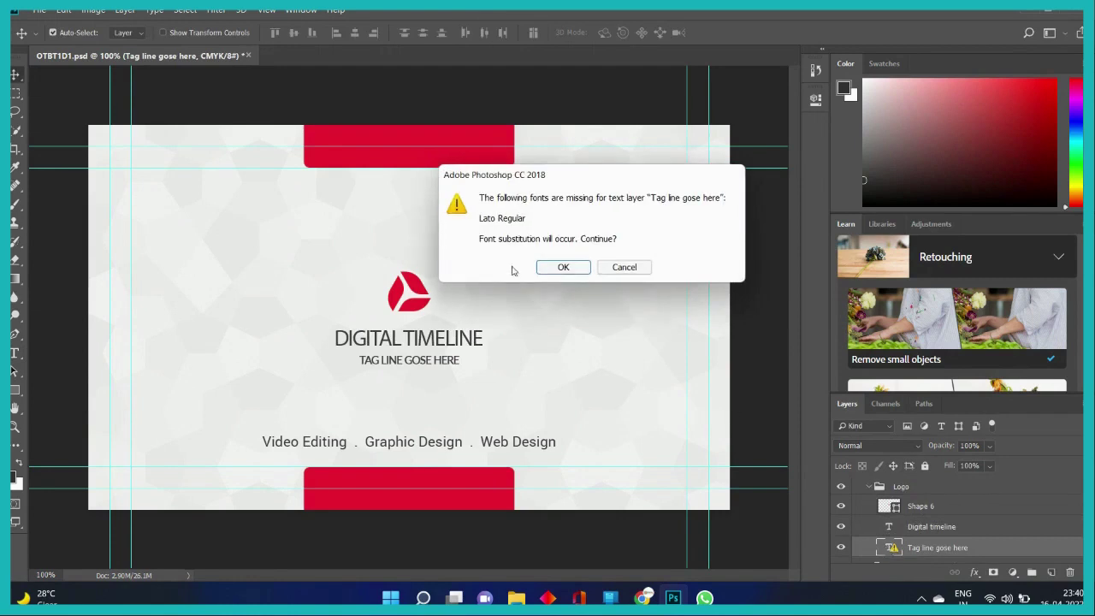
click(552, 266)
text(YO)
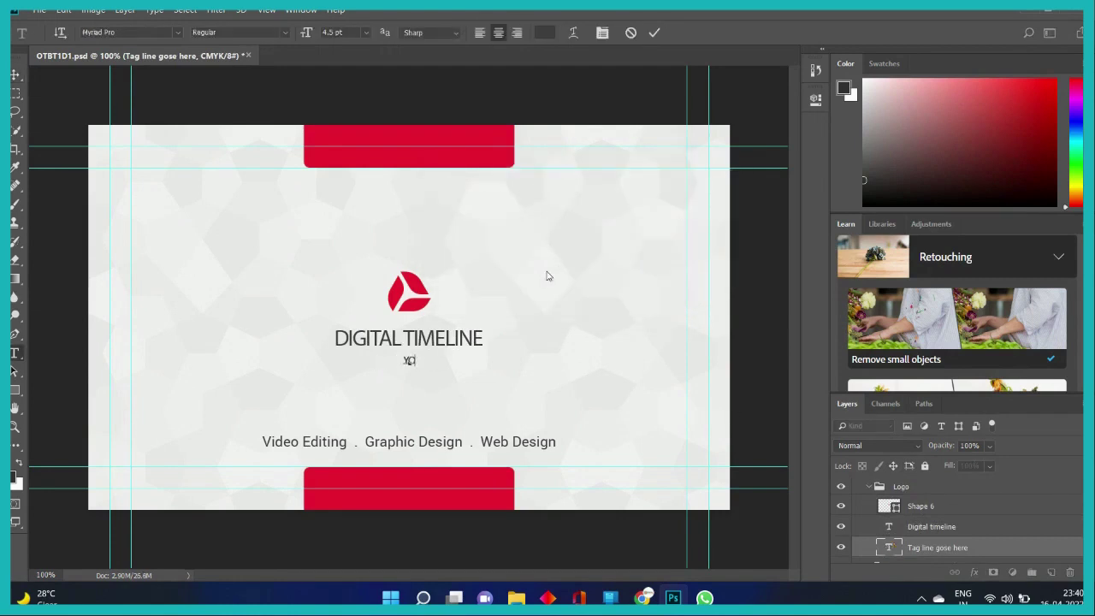
text(UR DIGITA)
text(L MARK)
text(ETING PAR)
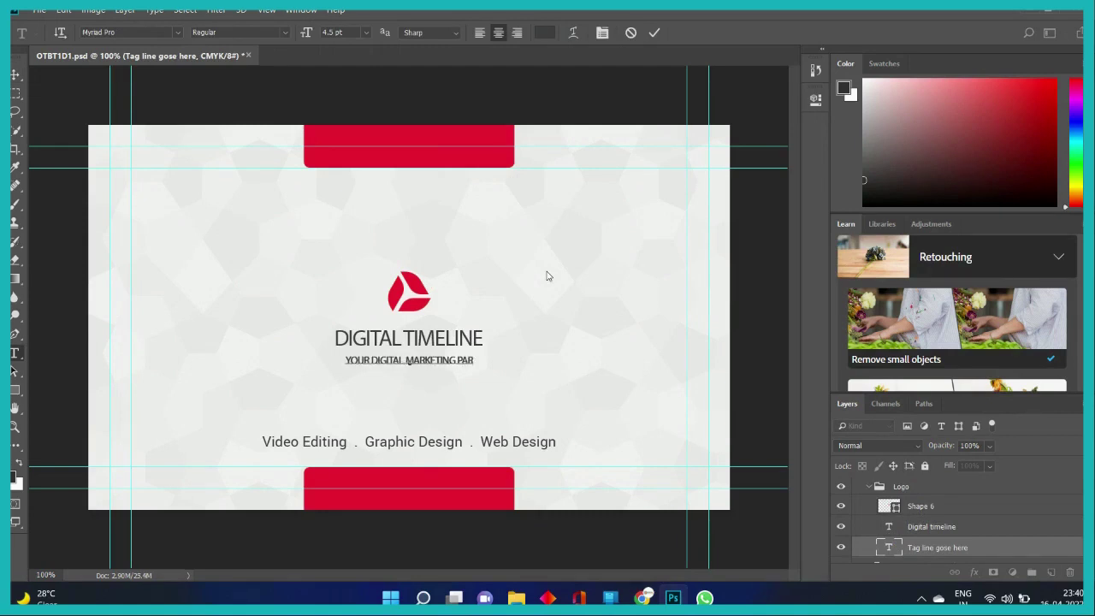
text(TNER)
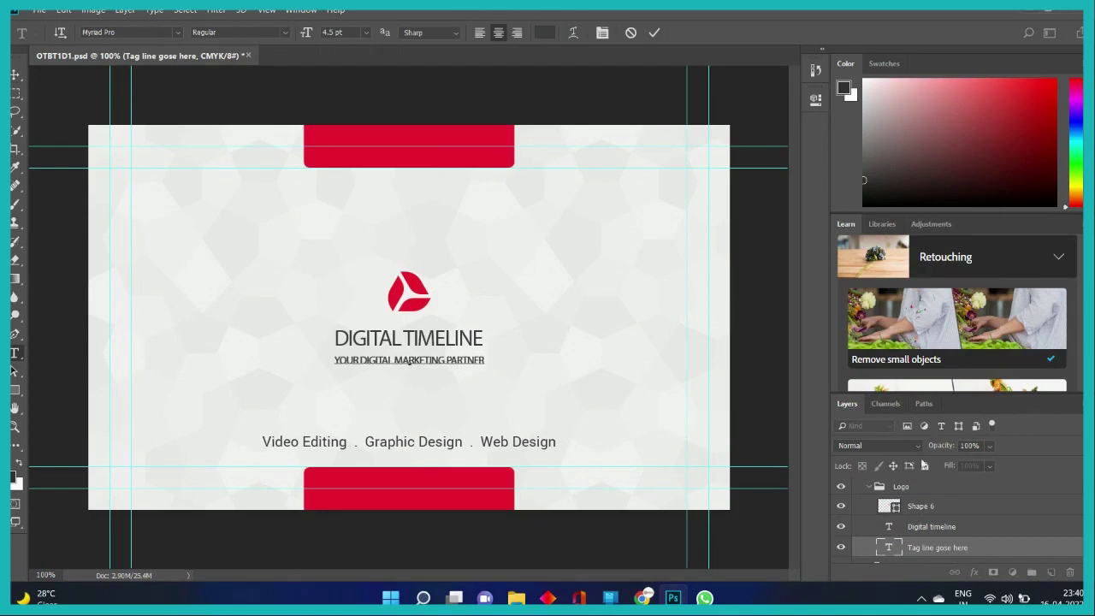
scroll(881, 488, down, 1)
scroll(881, 488, down, 1)
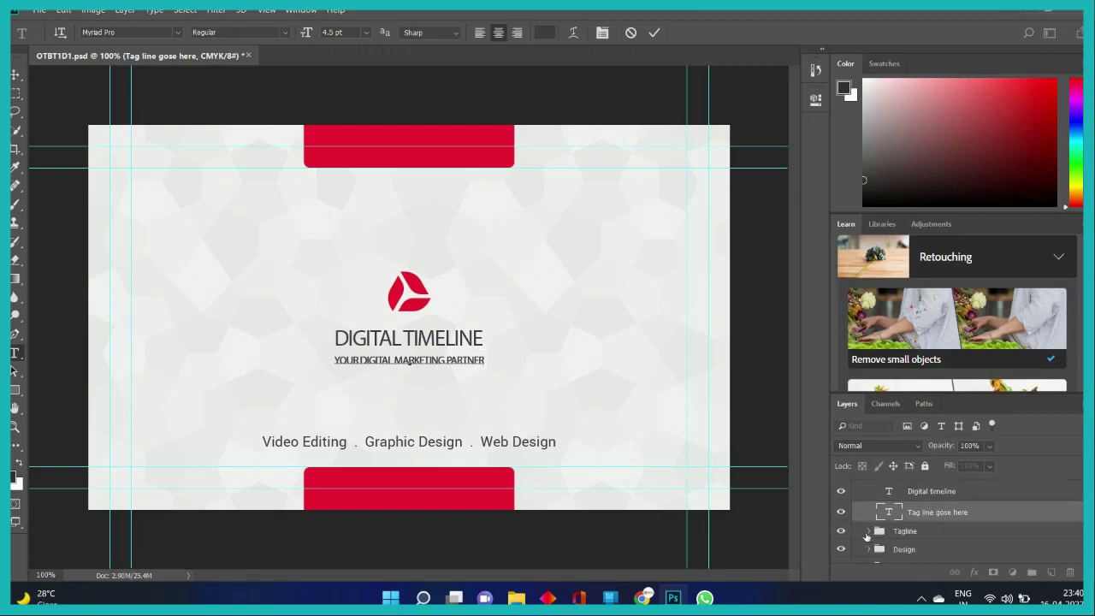
scroll(879, 528, up, 1)
scroll(877, 531, up, 1)
click(865, 504)
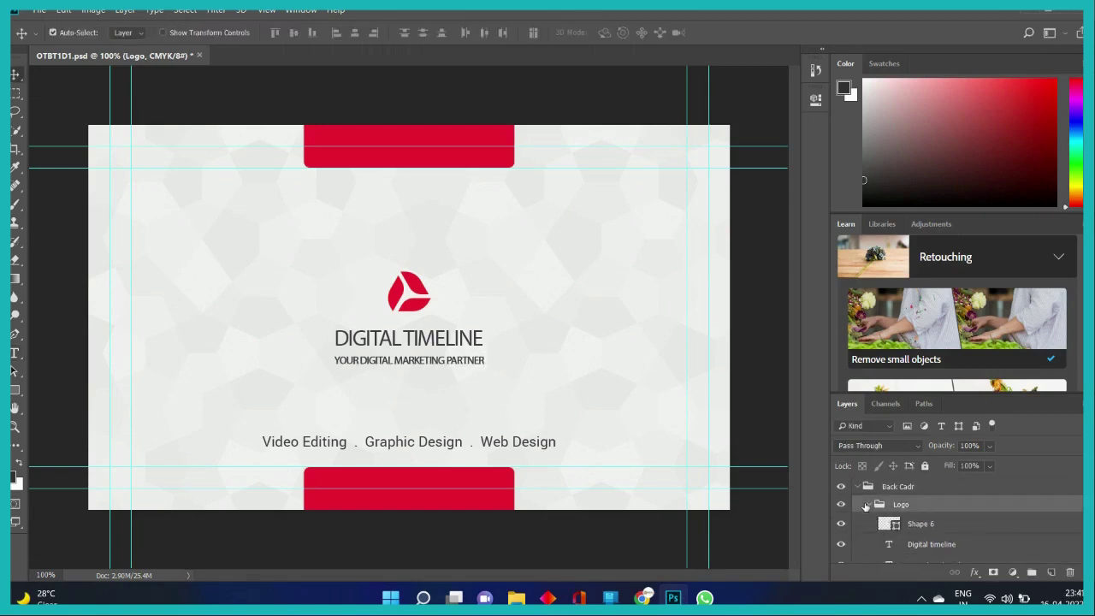
click(868, 505)
scroll(869, 509, down, 1)
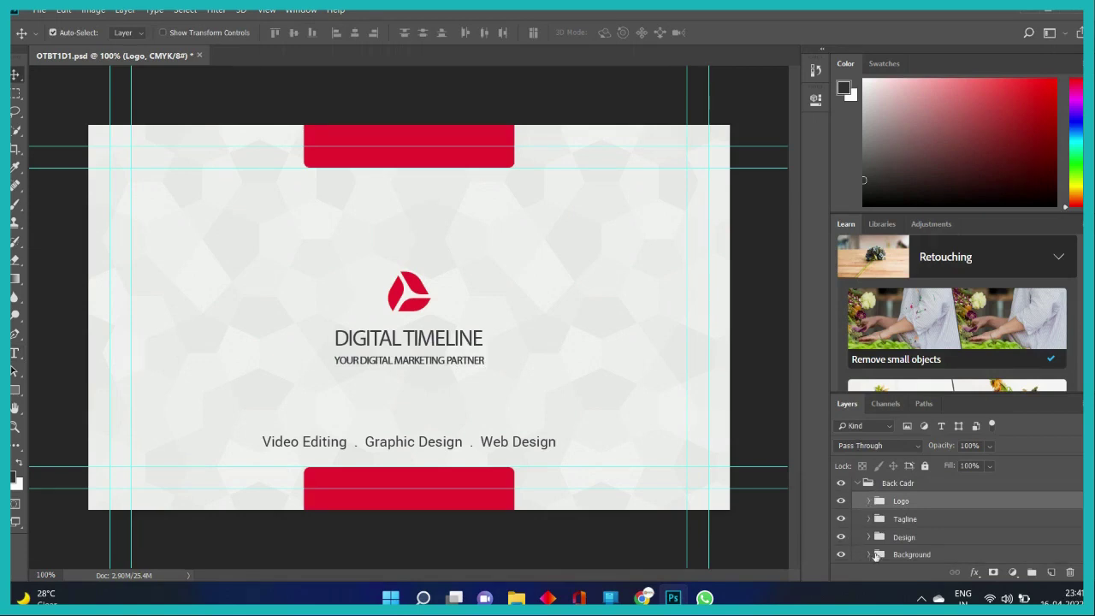
Step: Edit the services line text and append Social Media after Web Design
click(868, 519)
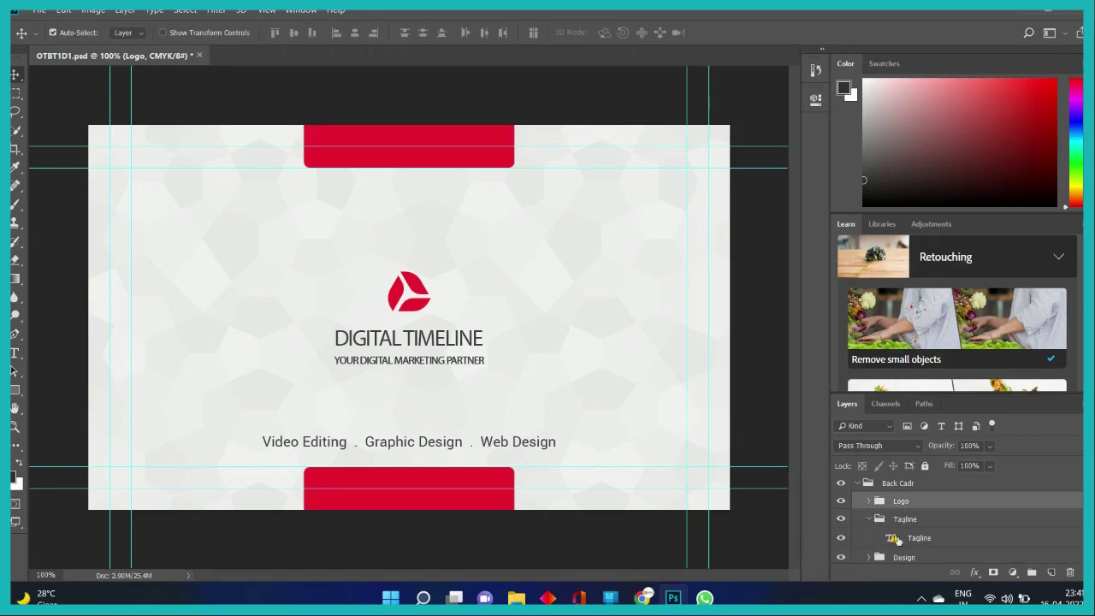
double_click(896, 539)
click(542, 266)
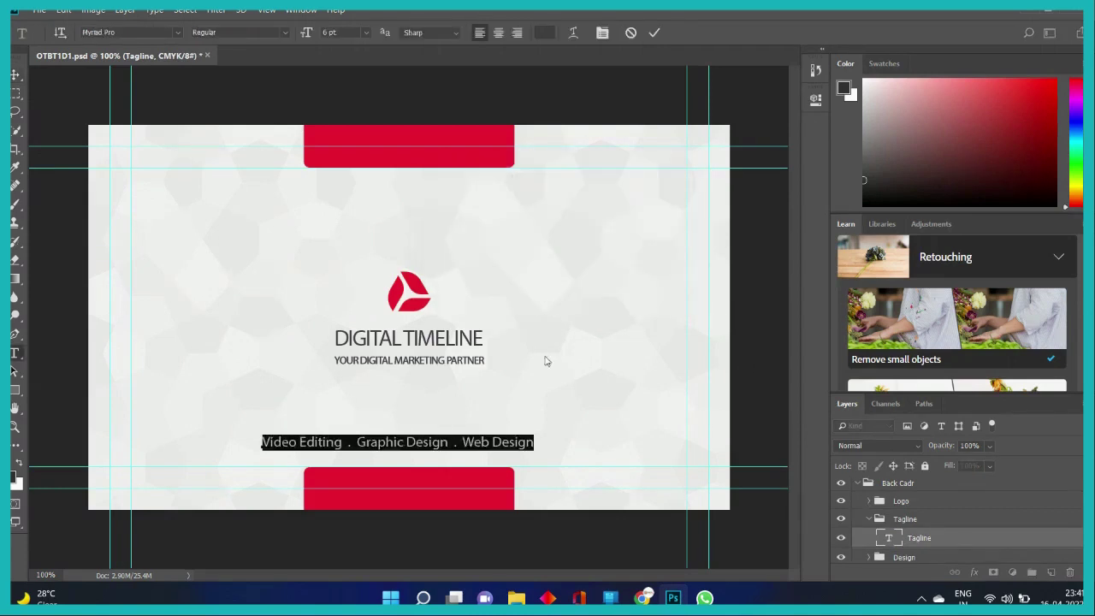
click(542, 439)
text(. S)
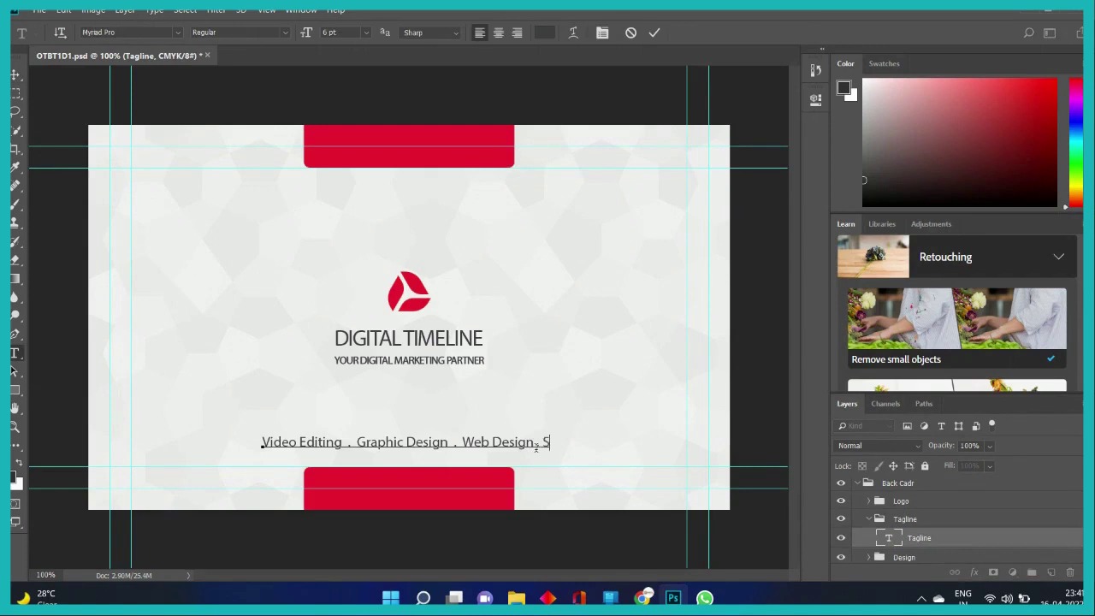
text(ocial M)
text(edia)
Step: Delete Video Editing from the services line, commit, and keep the Tagline layer visible
drag(354, 441, 257, 456)
key(BackSpace)
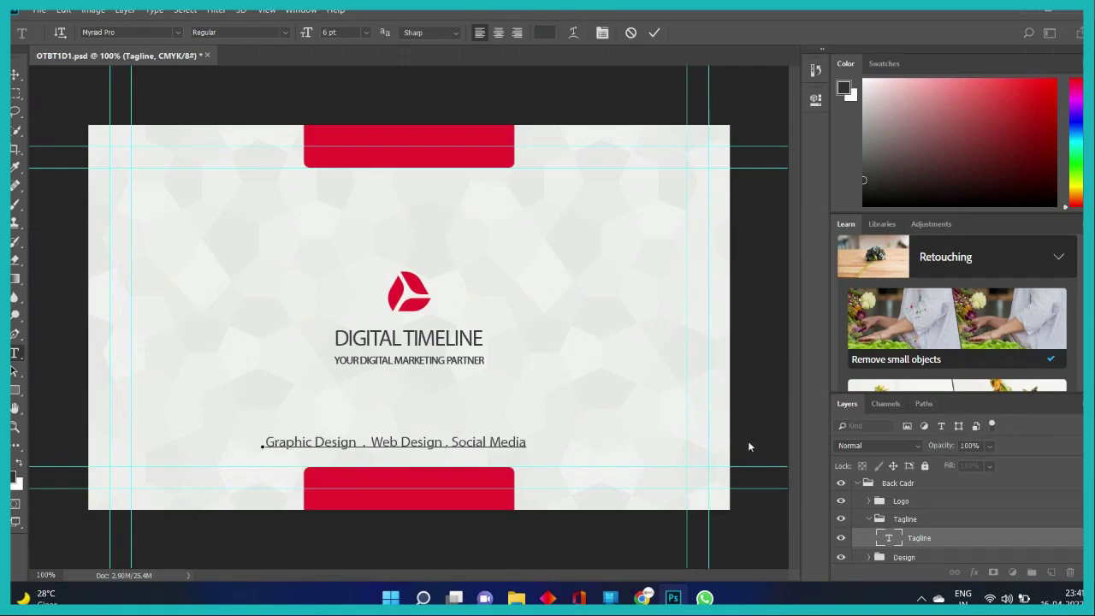
key(ctrl+Return)
key(v)
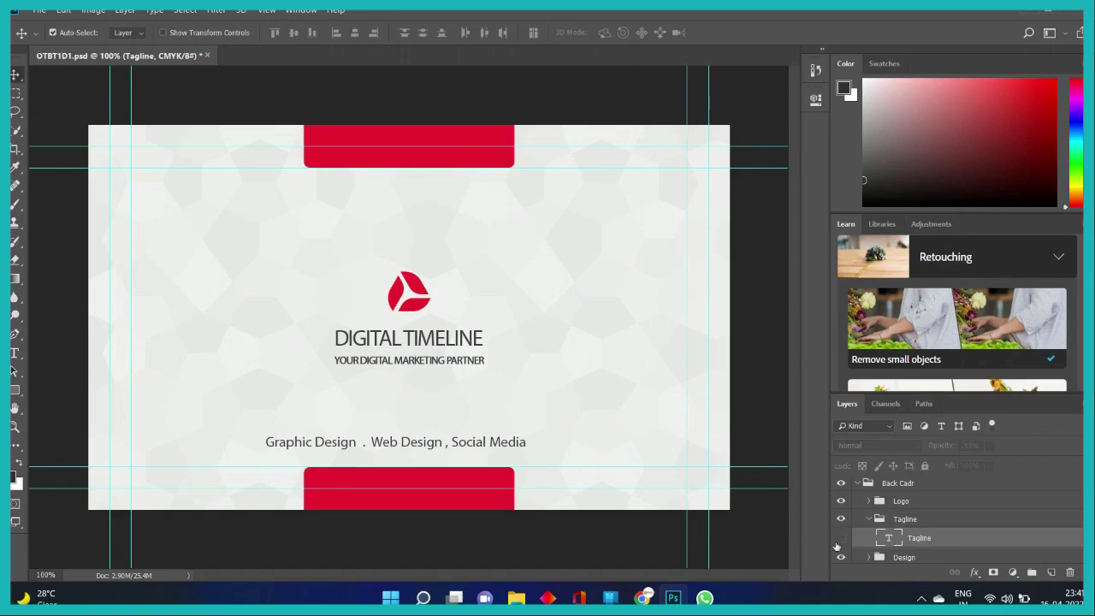
click(841, 538)
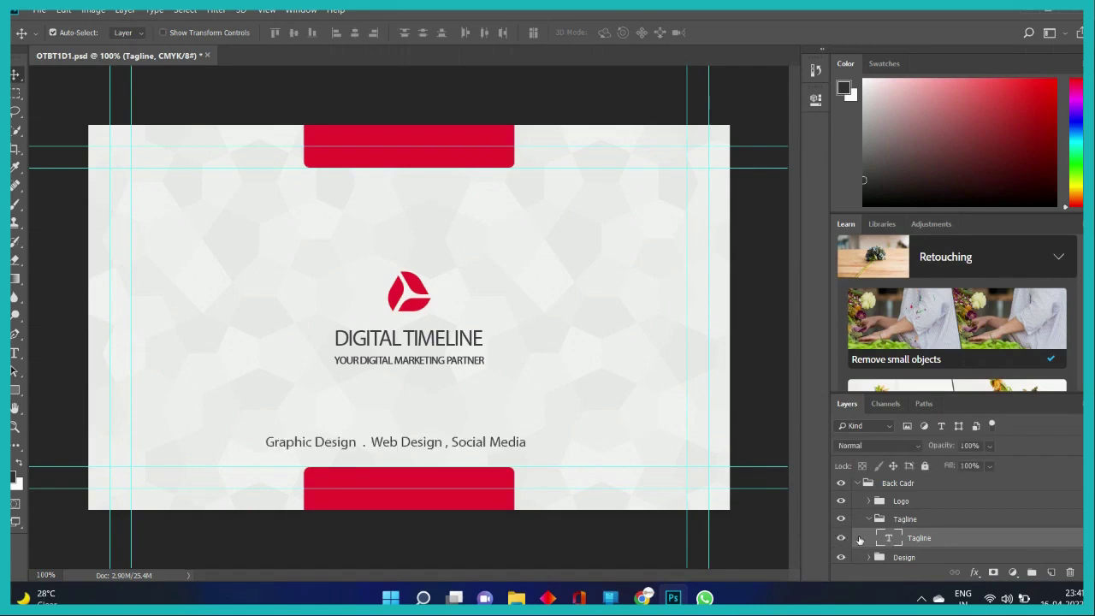
scroll(847, 544, down, 1)
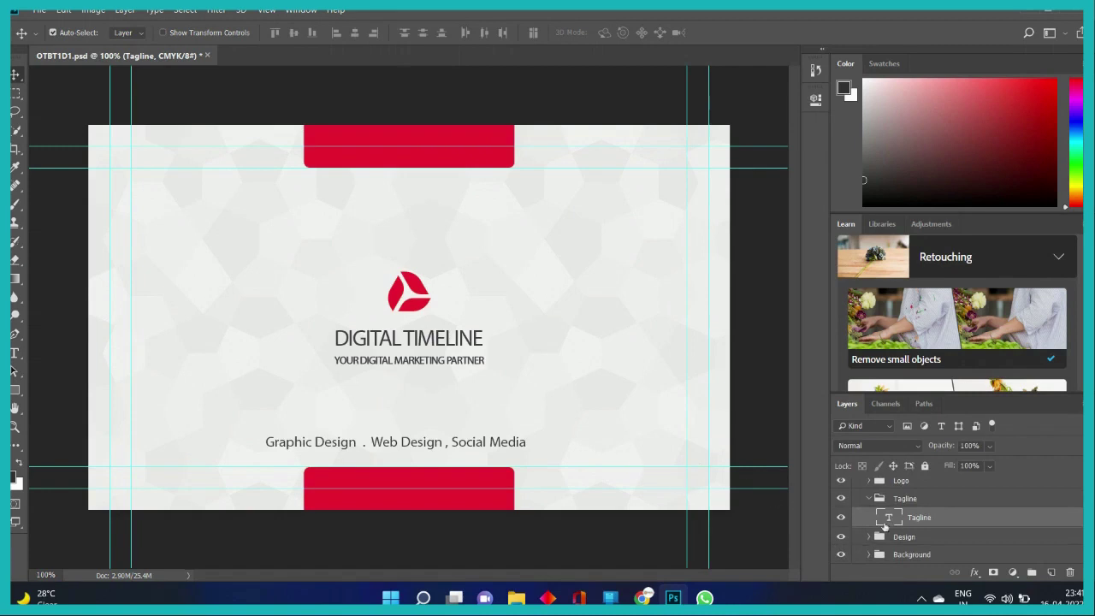
Step: Save the business card under a new file name, accepting the Photoshop Format Options
click(39, 9)
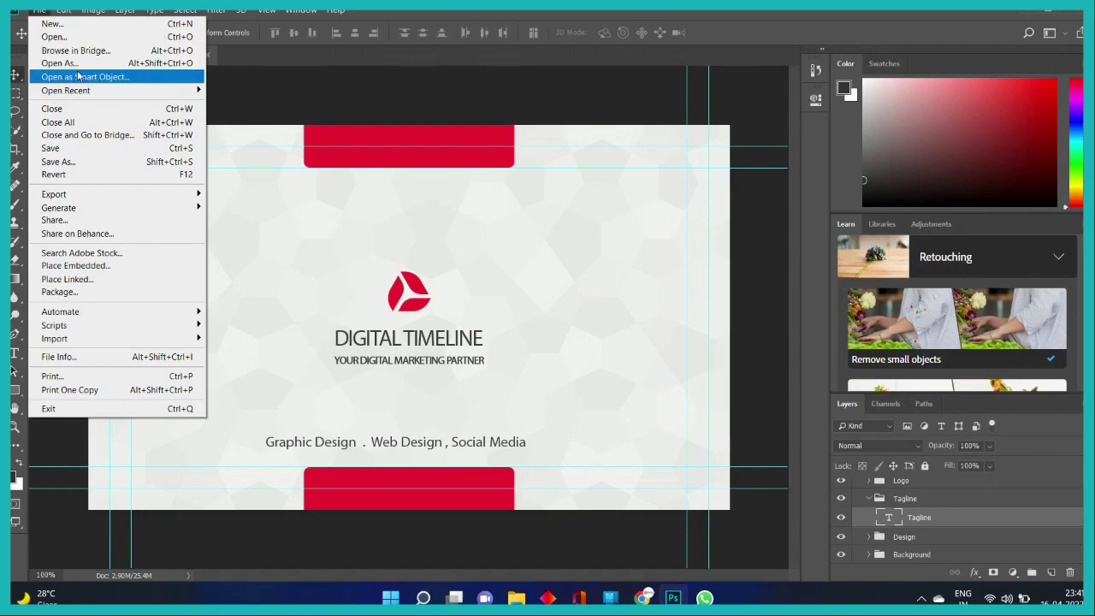
click(130, 162)
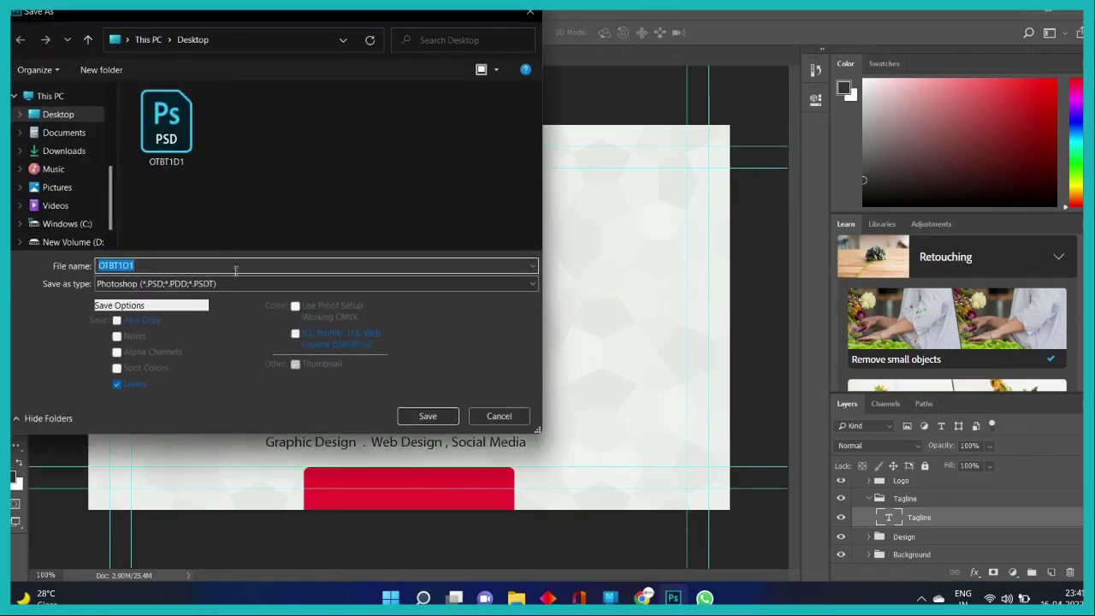
click(185, 262)
double_click(184, 262)
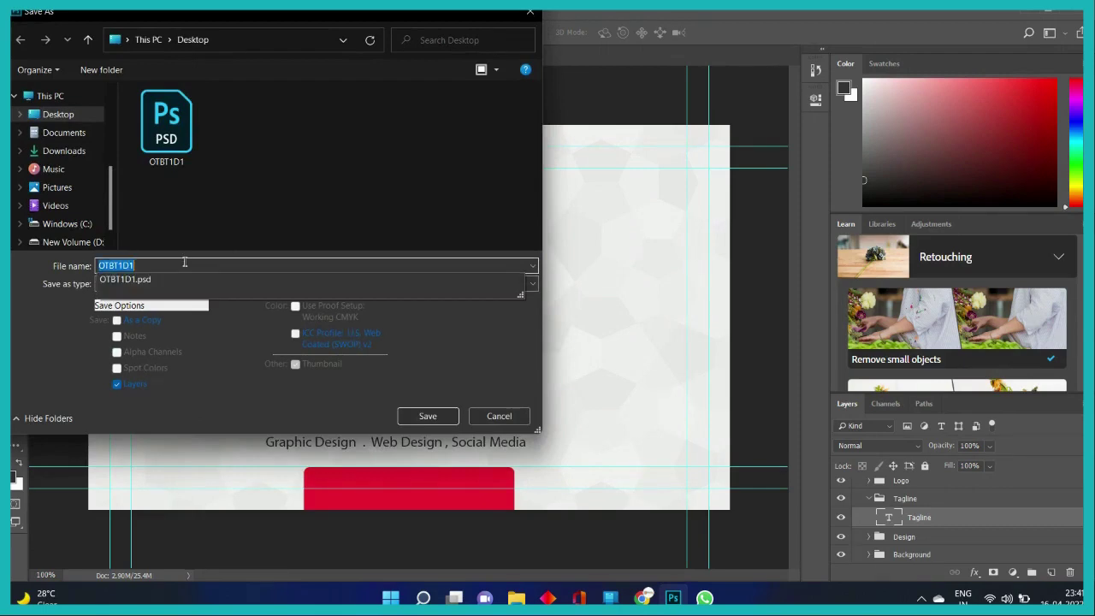
key(BackSpace)
text(final)
key(Return)
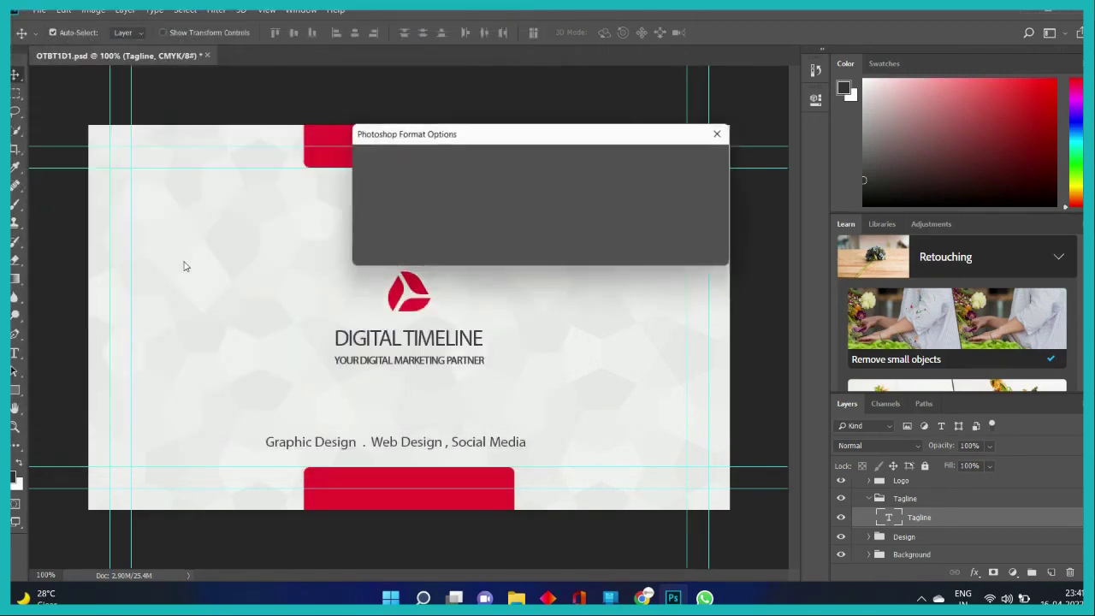
click(705, 160)
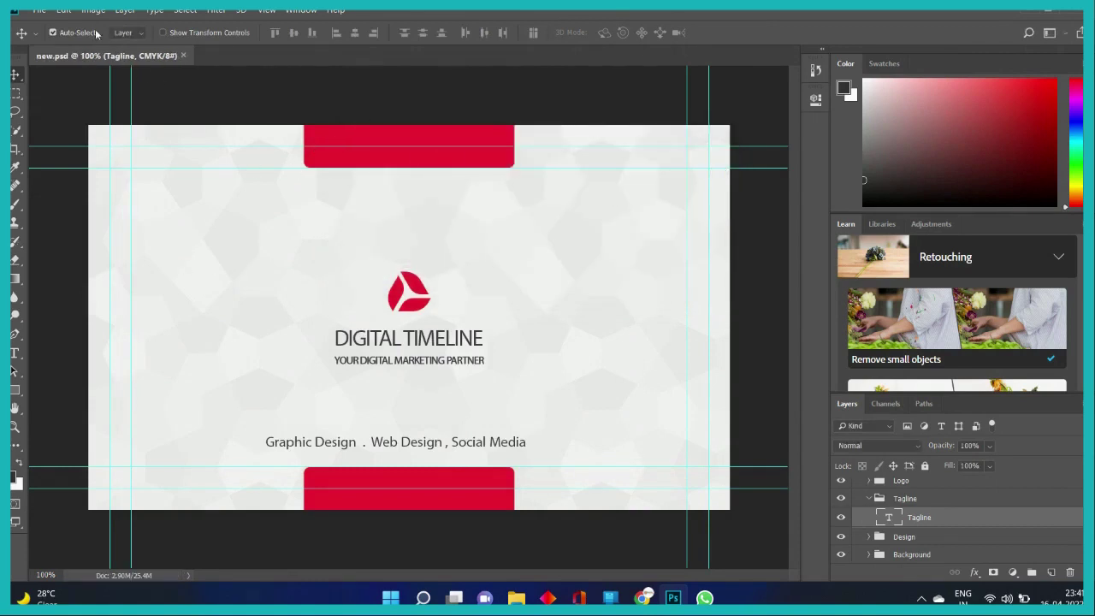
Step: Reopen the File menu, then switch to an open browser window from the taskbar
click(38, 9)
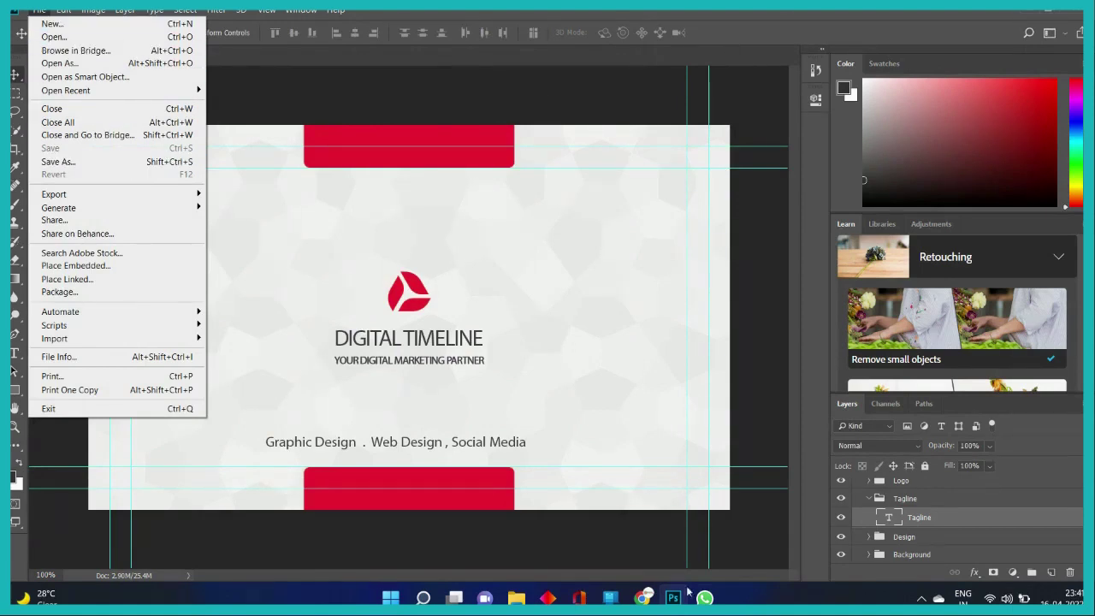
click(641, 597)
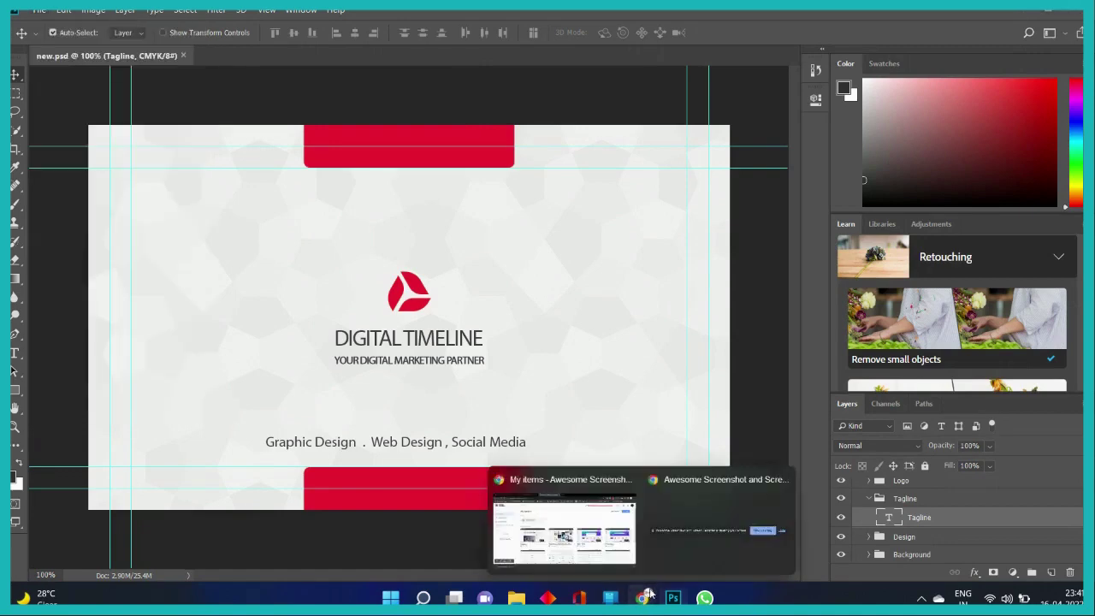
click(682, 544)
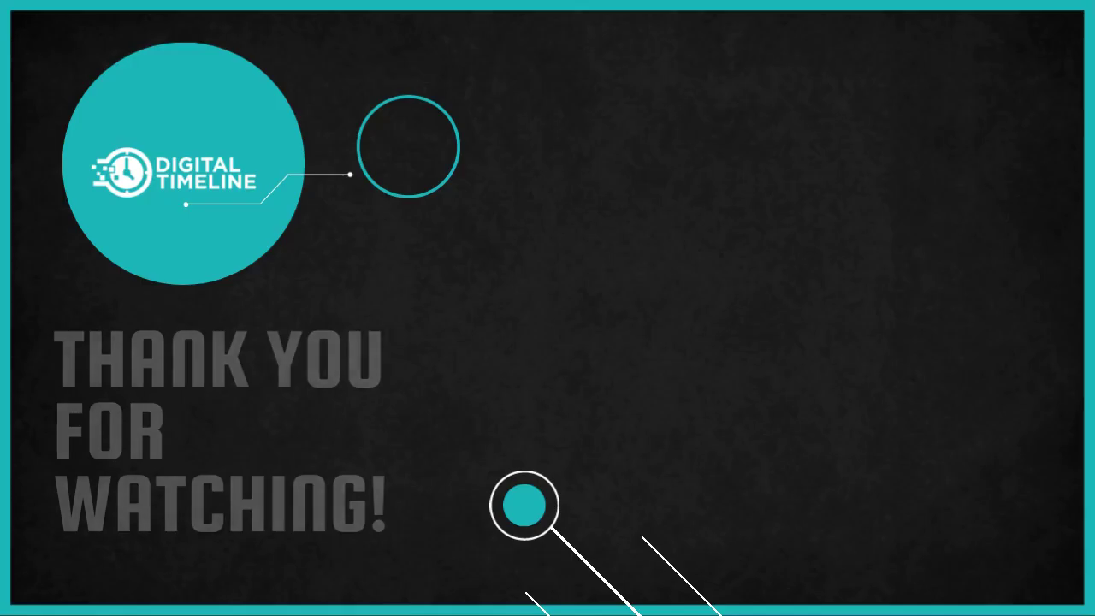